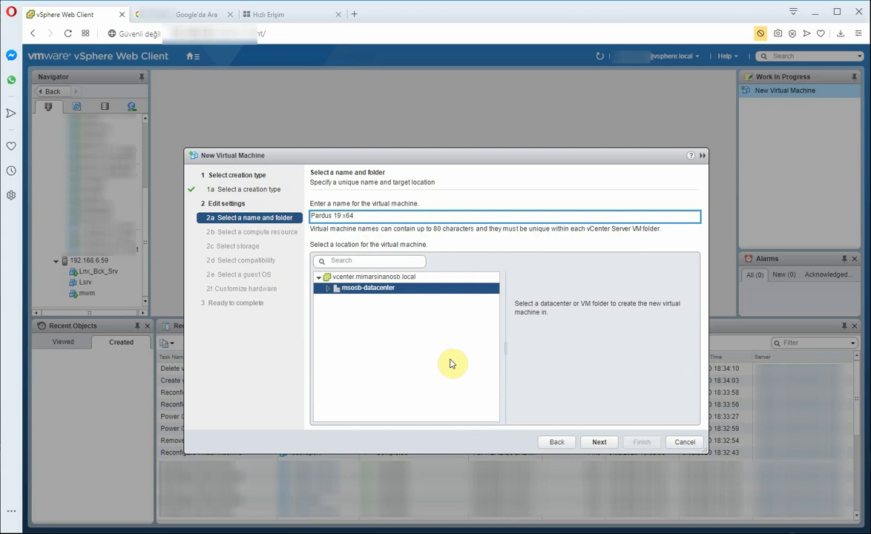
Step: Keep host 192.168.6.59, datastore DSX3650M300 and ESXi 6.5 and later compatibility for Pardus 19 x64
{"action": "left_click", "coordinate": [594, 442]}
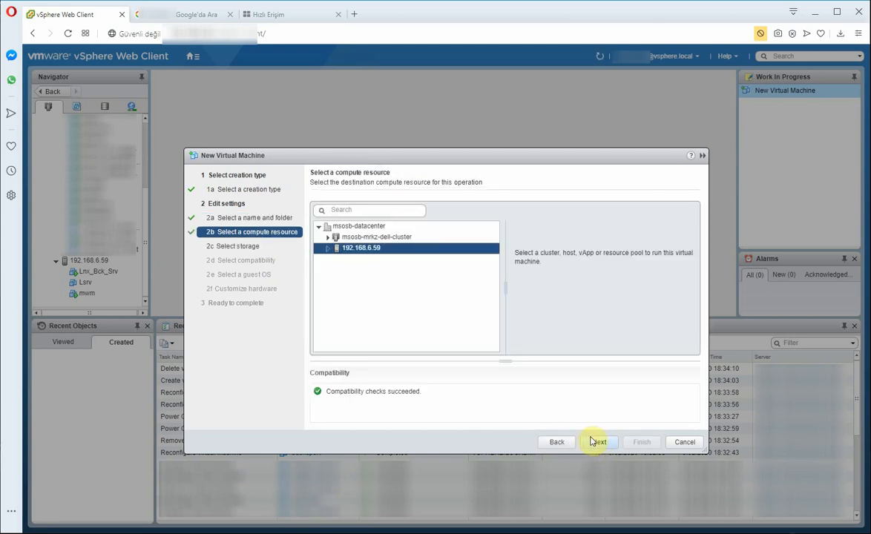
{"action": "left_click", "coordinate": [597, 442]}
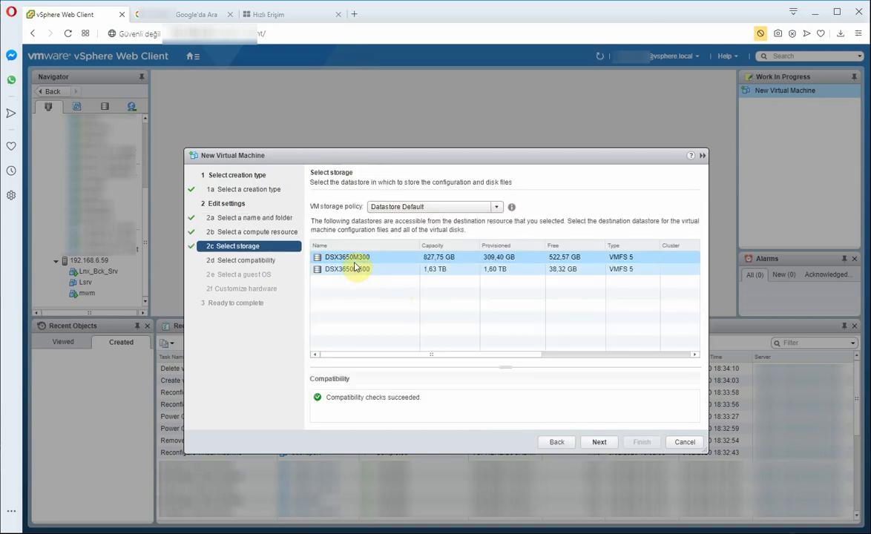
{"action": "left_click", "coordinate": [600, 442]}
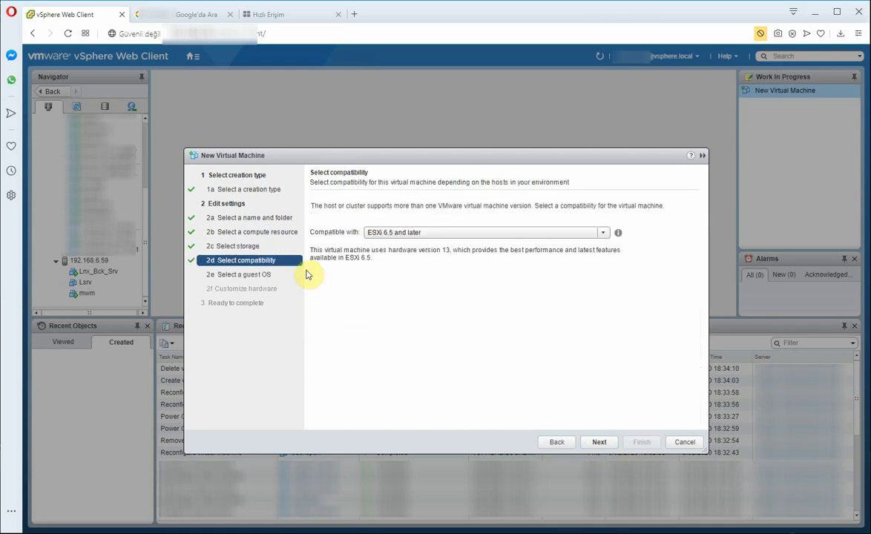
{"action": "left_click", "coordinate": [398, 232]}
{"action": "left_click", "coordinate": [399, 233]}
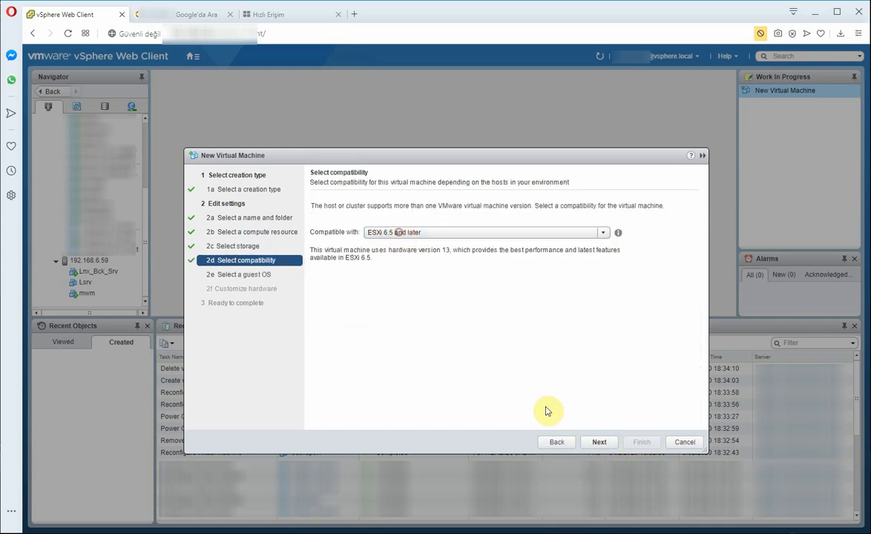
{"action": "left_click", "coordinate": [597, 442]}
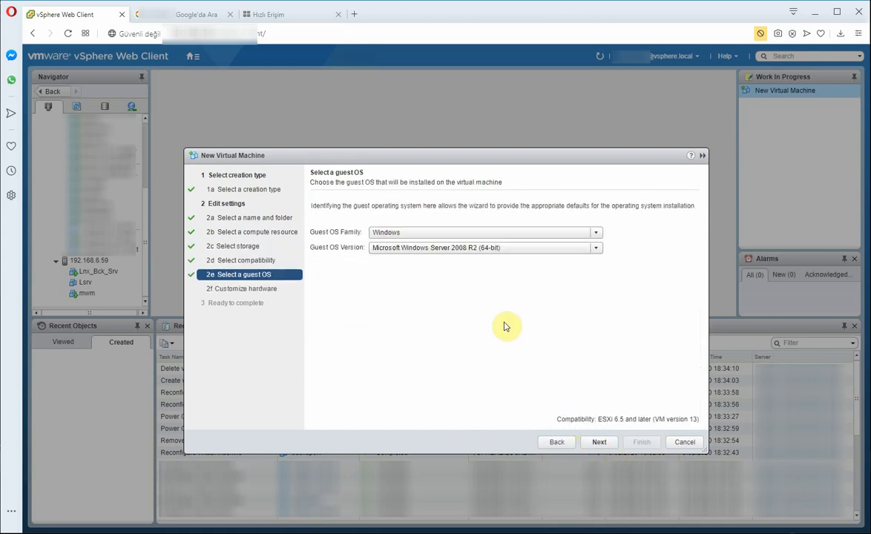
Step: Set the guest OS family to Linux and the version to Other Linux (64-bit)
{"action": "left_click", "coordinate": [426, 233]}
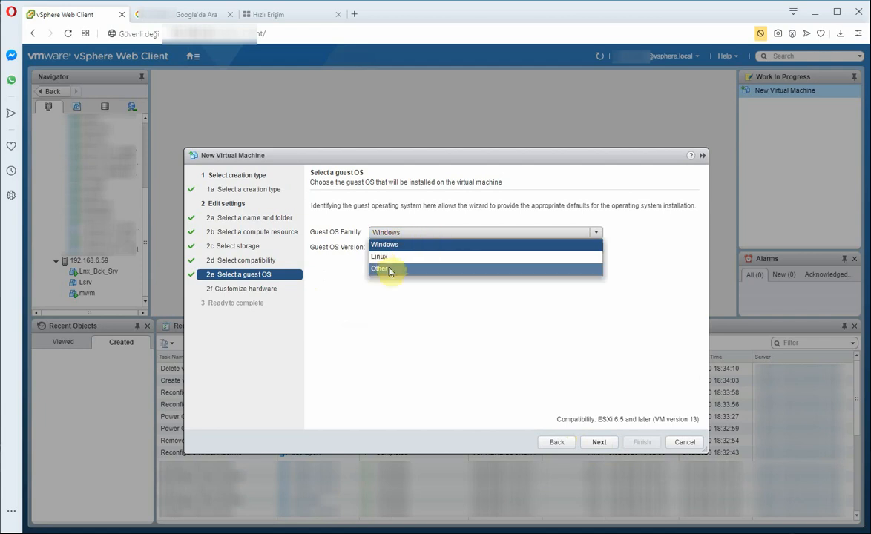
{"action": "left_click", "coordinate": [400, 255]}
{"action": "left_click", "coordinate": [406, 253]}
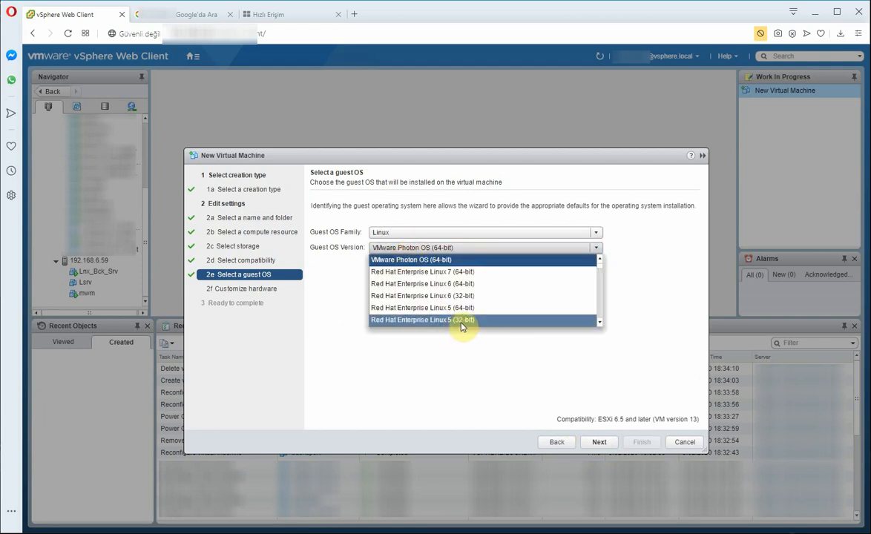
{"action": "scroll", "coordinate": [461, 319], "scroll_direction": "down", "scroll_amount": 5}
{"action": "scroll", "coordinate": [465, 313], "scroll_direction": "down", "scroll_amount": 1}
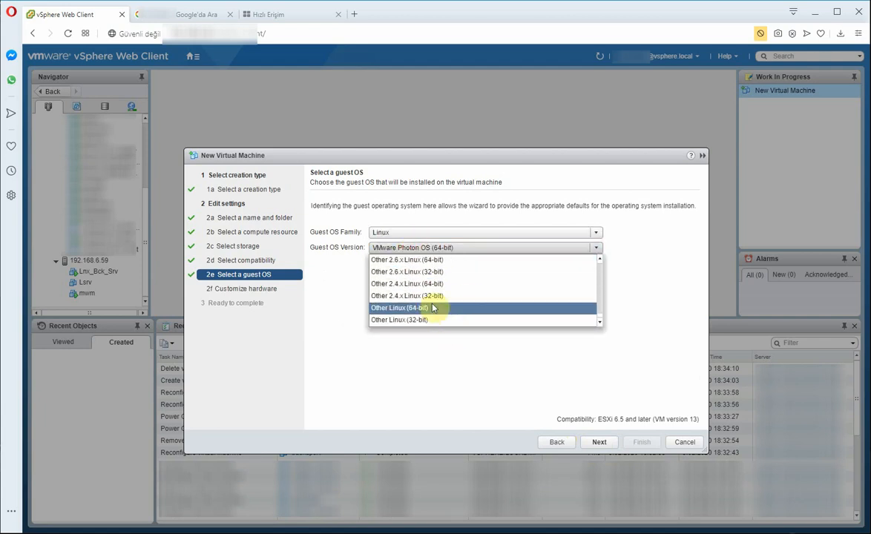
{"action": "scroll", "coordinate": [445, 307], "scroll_direction": "up", "scroll_amount": 4}
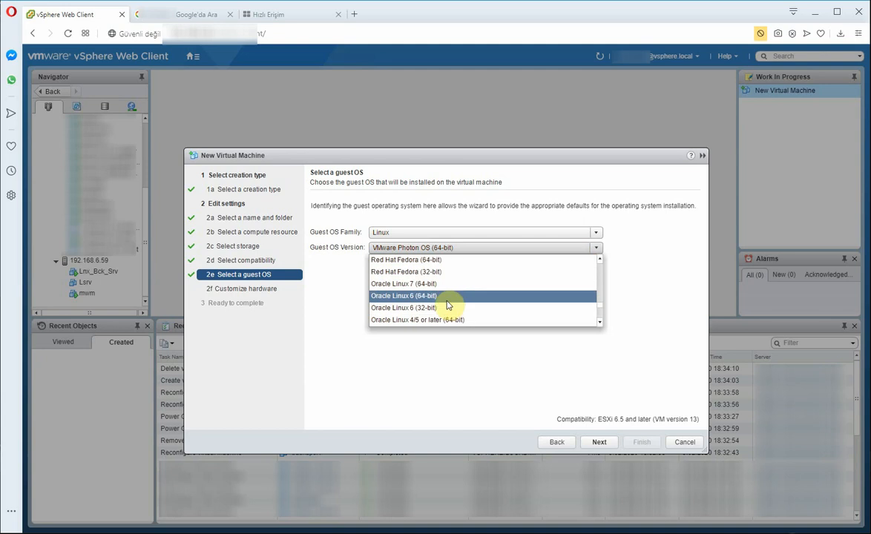
{"action": "scroll", "coordinate": [442, 309], "scroll_direction": "down", "scroll_amount": 2}
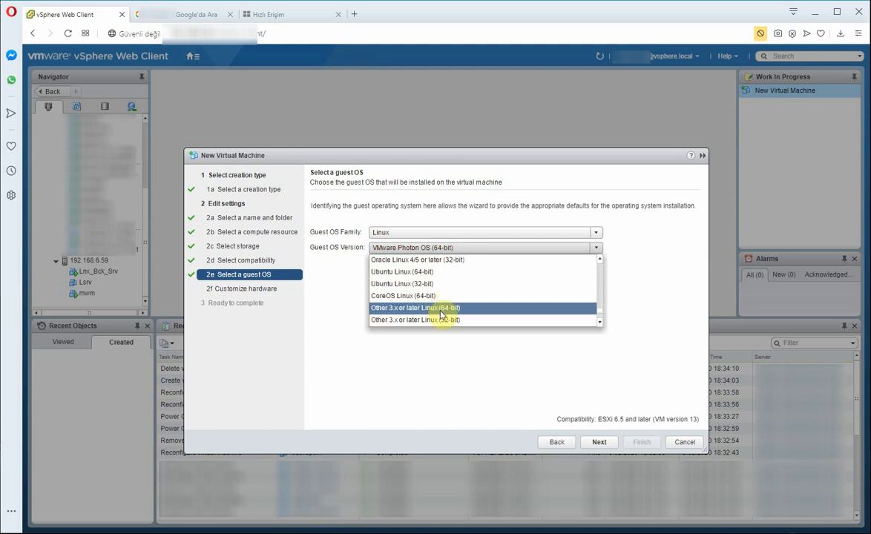
{"action": "scroll", "coordinate": [441, 312], "scroll_direction": "down", "scroll_amount": 3}
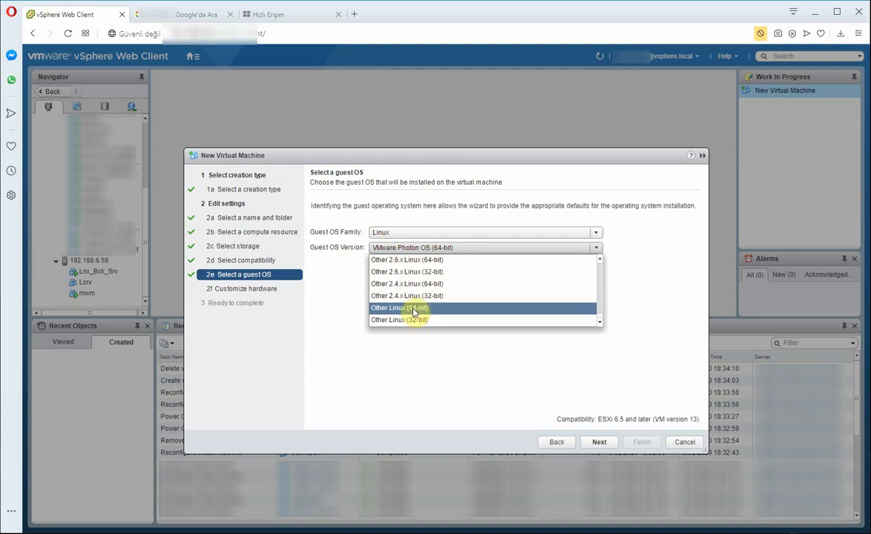
{"action": "left_click", "coordinate": [414, 310]}
{"action": "left_click", "coordinate": [595, 443]}
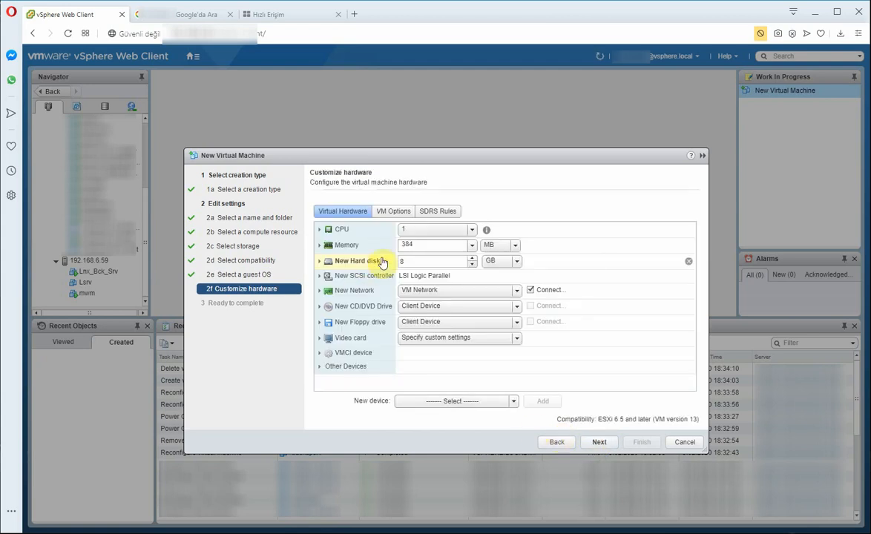
Step: Give the VM 8 GB memory, 4 CPUs and a 200 GB disk, then finish the wizard
{"action": "left_click", "coordinate": [427, 244]}
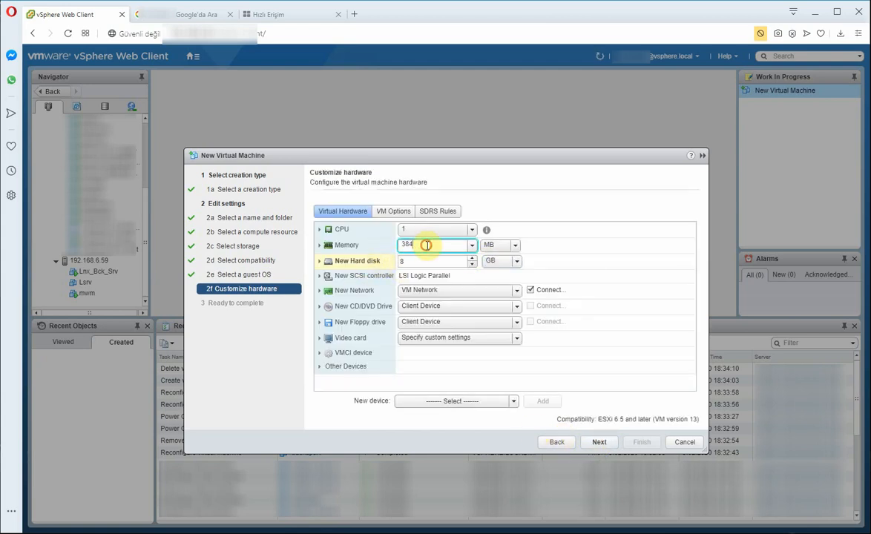
{"action": "left_click_drag", "start_coordinate": [426, 244], "coordinate": [390, 237]}
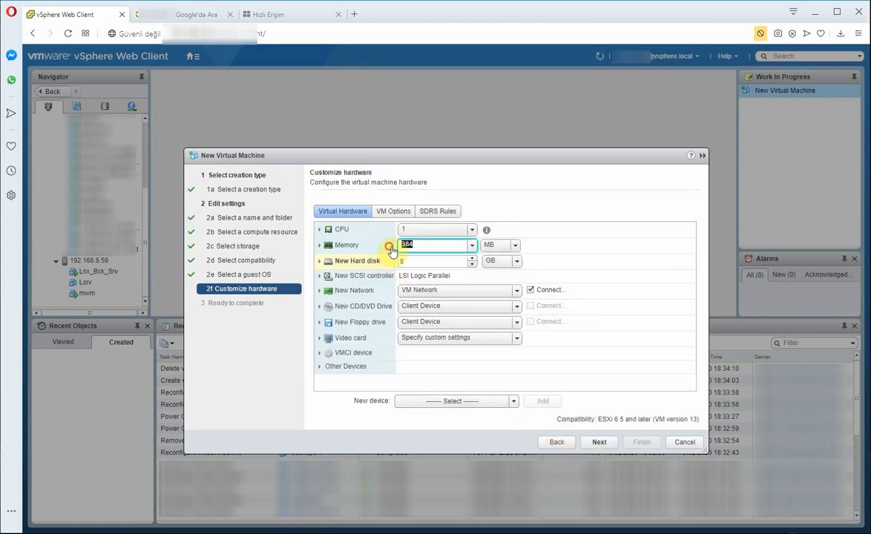
{"action": "left_click", "coordinate": [494, 250]}
{"action": "left_click", "coordinate": [492, 270]}
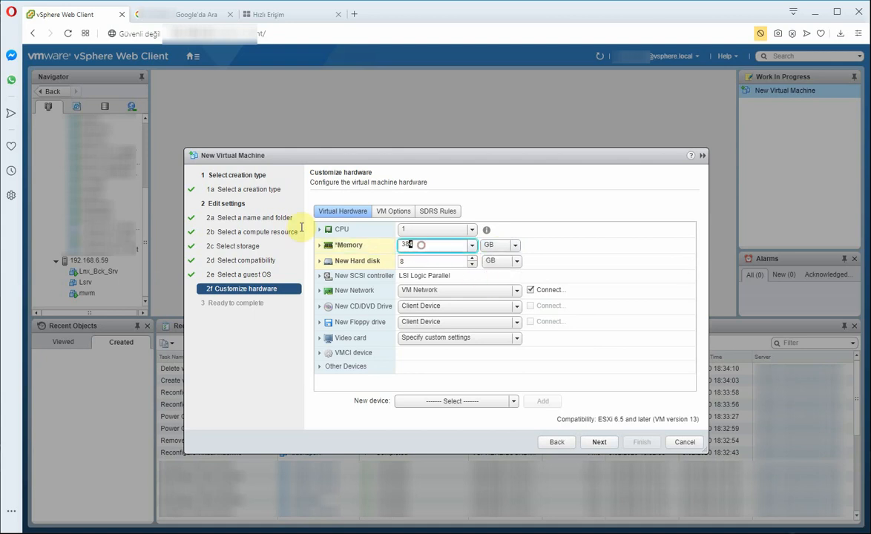
{"action": "left_click", "coordinate": [439, 230]}
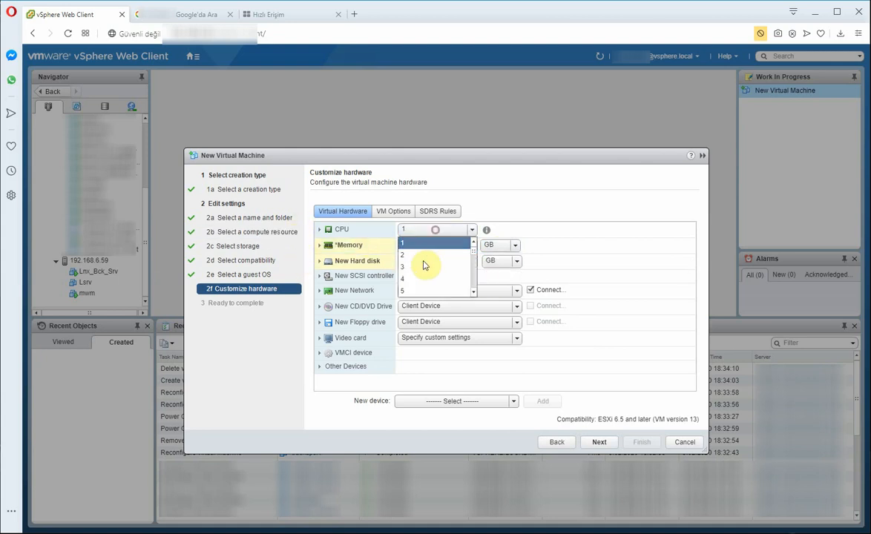
{"action": "left_click", "coordinate": [425, 278]}
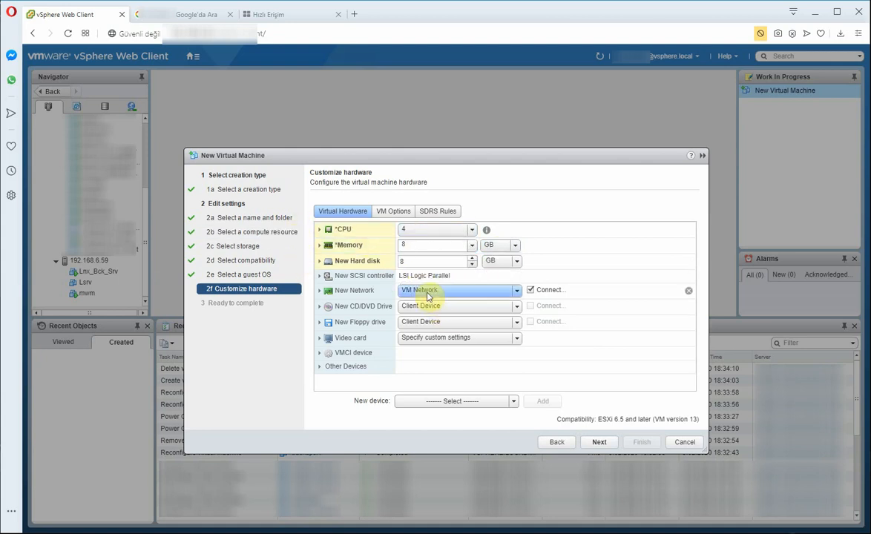
{"action": "left_click", "coordinate": [408, 261]}
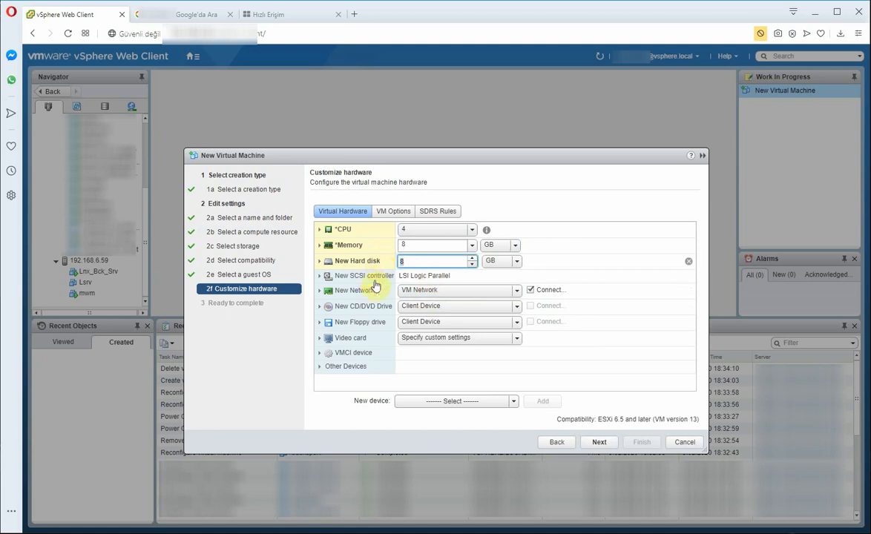
{"action": "type", "text": "200"}
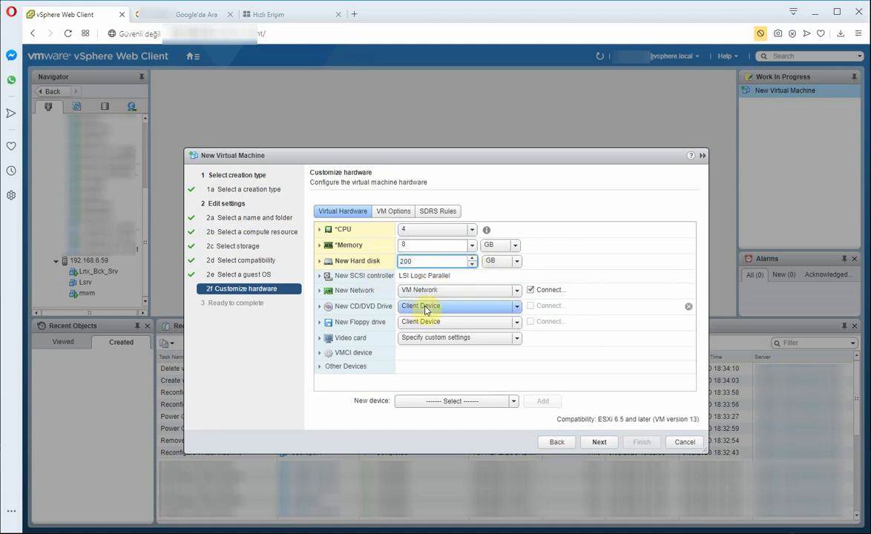
{"action": "left_click", "coordinate": [597, 441]}
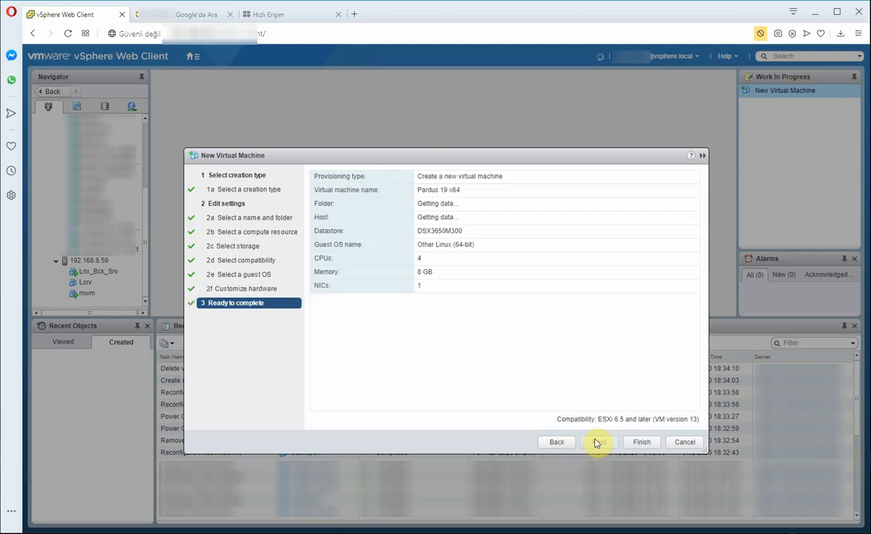
{"action": "left_click", "coordinate": [642, 442]}
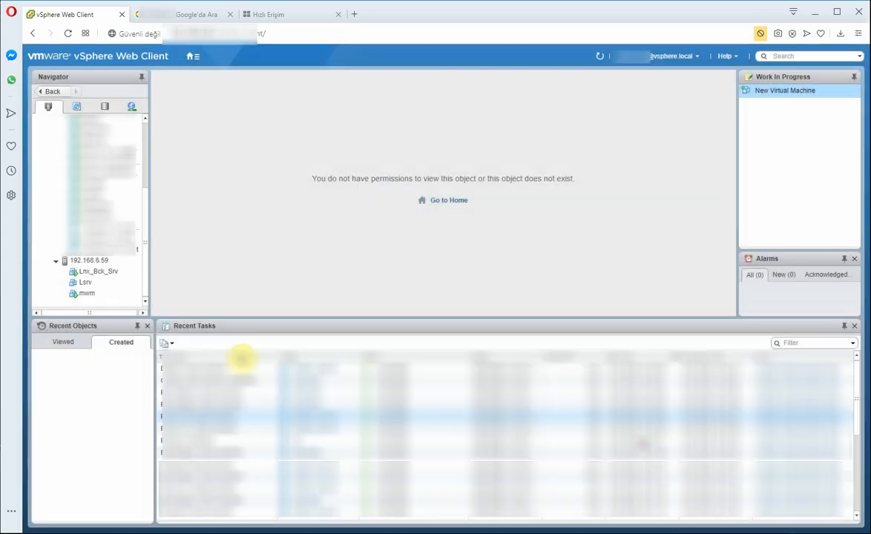
Step: Select Pardus 19 x64 in the Navigator and power it on via Power > Power On
{"action": "left_click", "coordinate": [95, 304]}
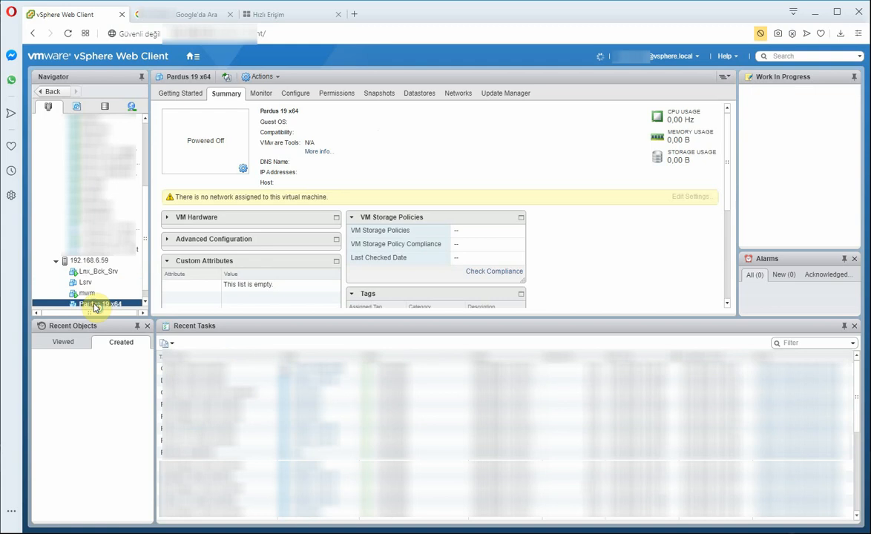
{"action": "right_click", "coordinate": [100, 303]}
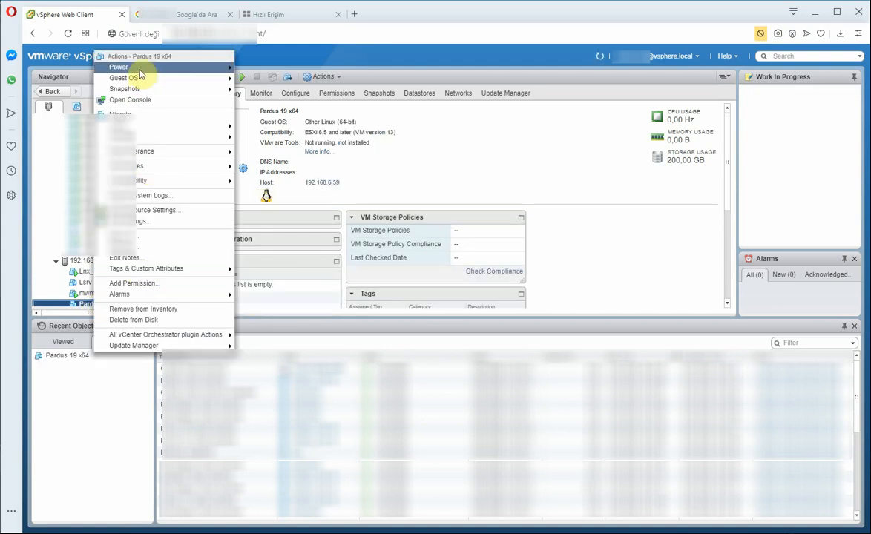
{"action": "mouse_move", "coordinate": [219, 68]}
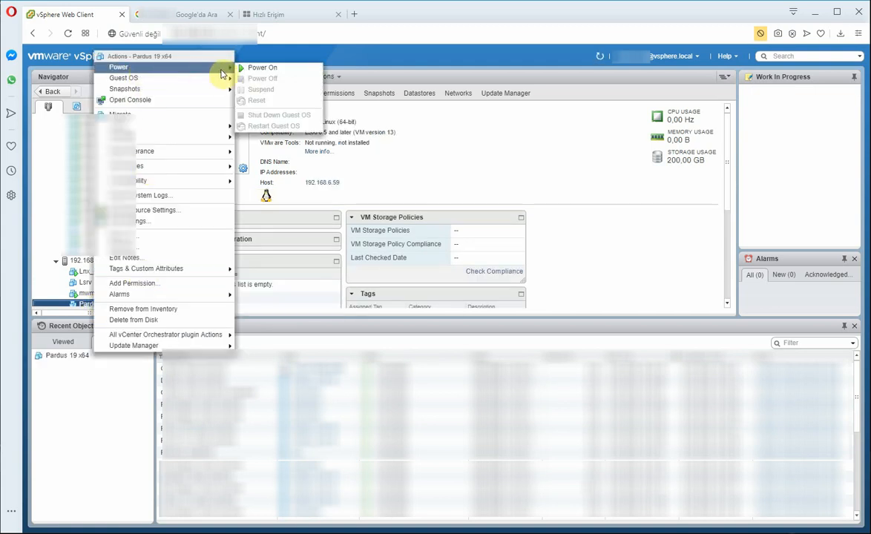
{"action": "left_click", "coordinate": [259, 69]}
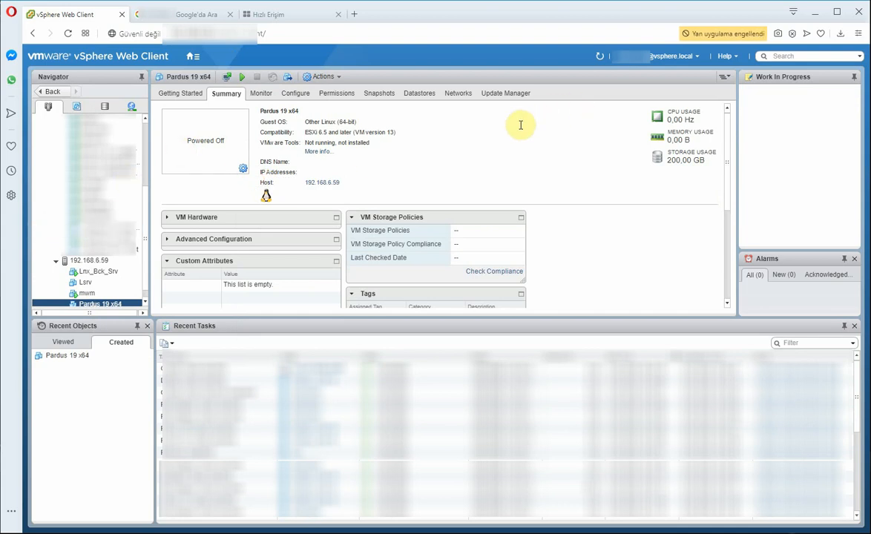
Step: Open the Pardus VM's Virtual Machine Settings from the console menu
{"action": "left_click_drag", "start_coordinate": [128, 89], "coordinate": [196, 97]}
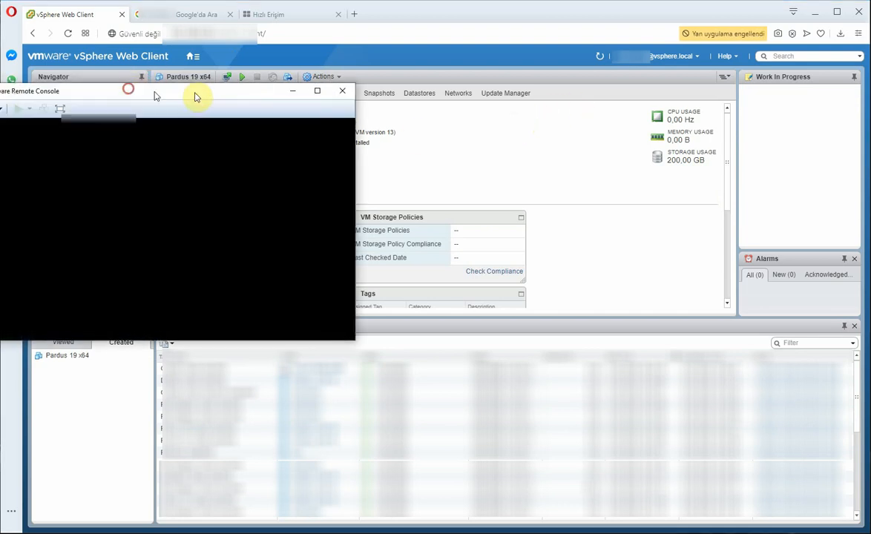
{"action": "left_click", "coordinate": [250, 155]}
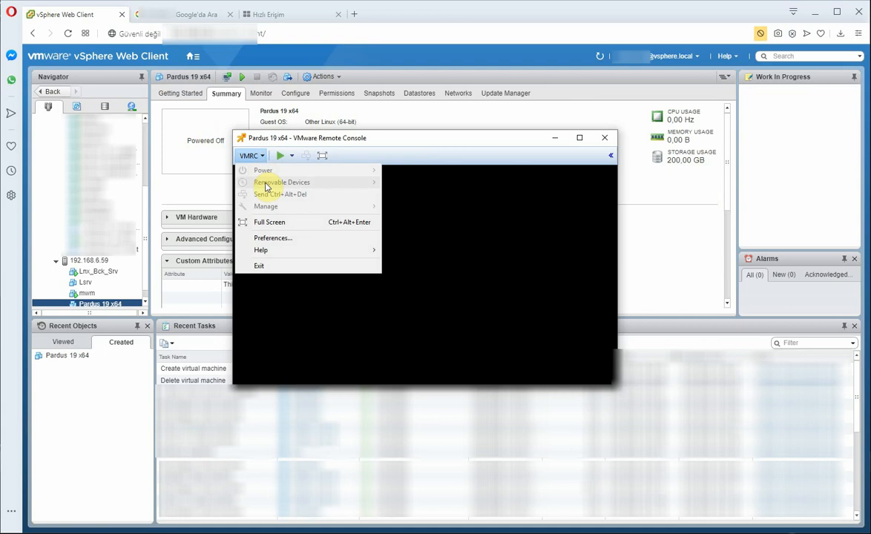
{"action": "left_click", "coordinate": [443, 212]}
{"action": "left_click", "coordinate": [256, 156]}
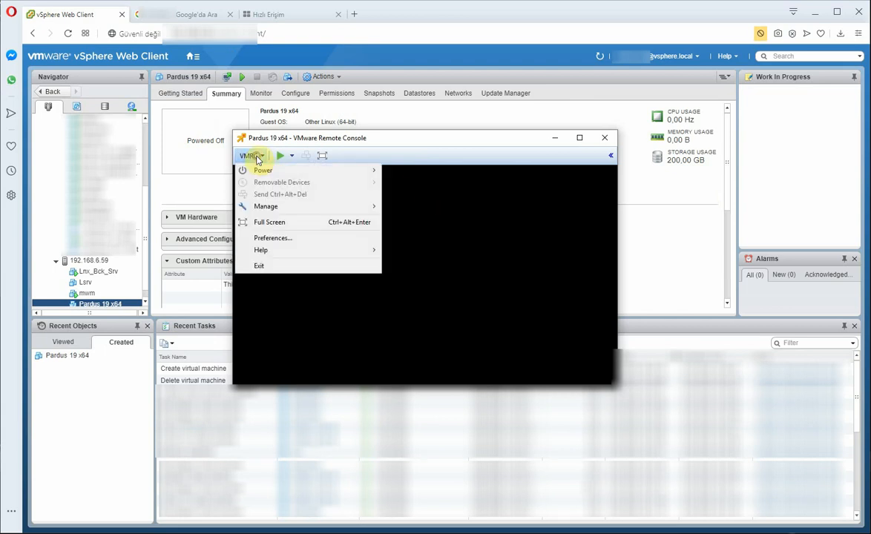
{"action": "mouse_move", "coordinate": [278, 206]}
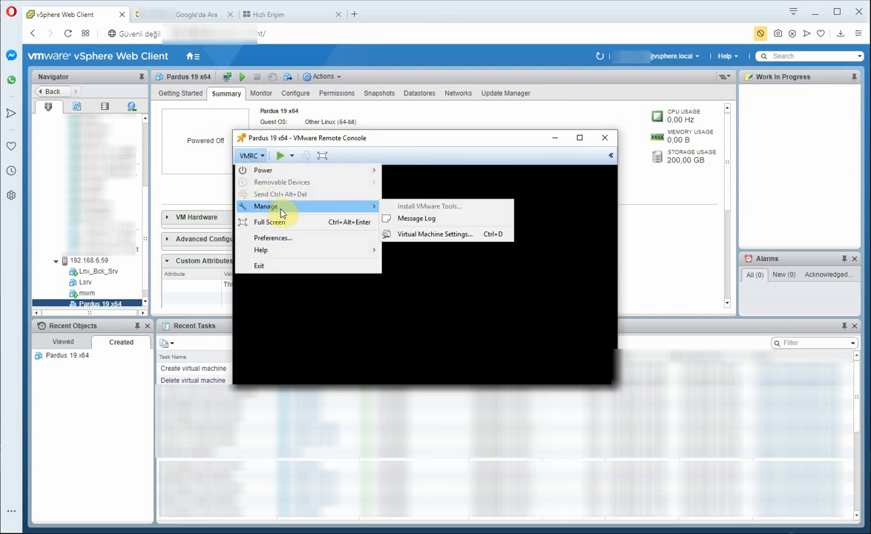
{"action": "left_click", "coordinate": [408, 233]}
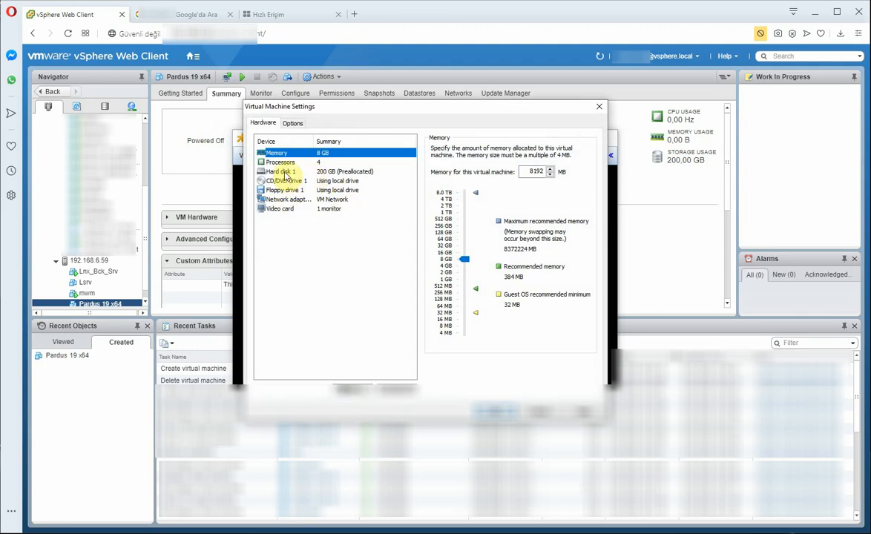
Step: Point CD/DVD drive 1 to the Pardus-19.1-XFCE ISO and connect it at power on
{"action": "left_click", "coordinate": [267, 171]}
{"action": "left_click", "coordinate": [271, 180]}
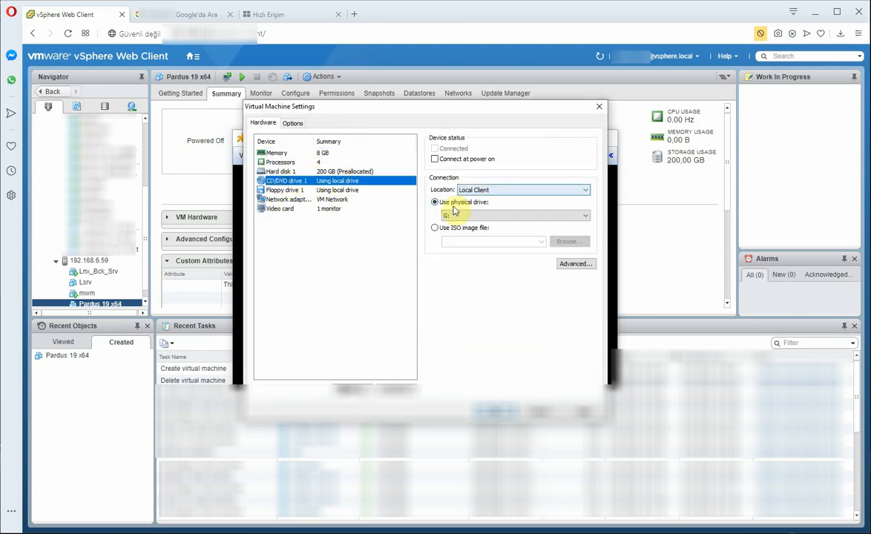
{"action": "left_click", "coordinate": [436, 227]}
{"action": "left_click", "coordinate": [567, 241]}
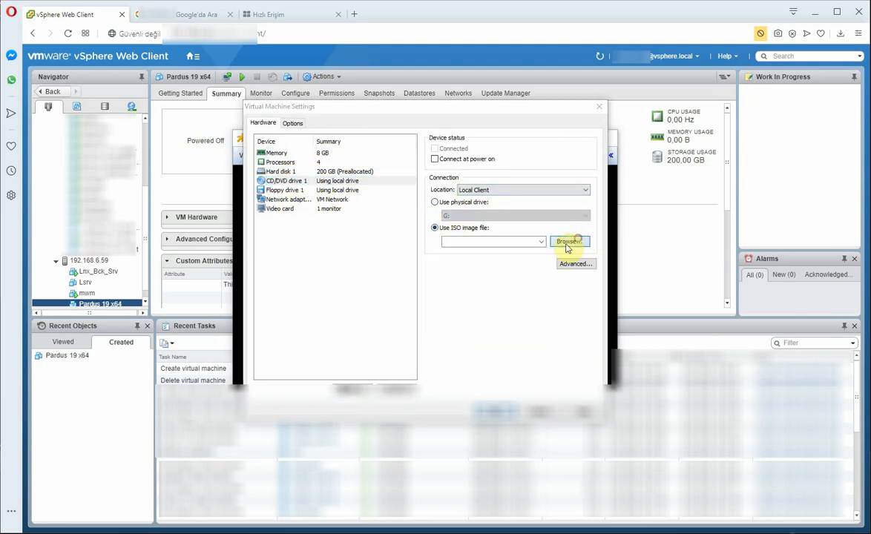
{"action": "double_click", "coordinate": [387, 224]}
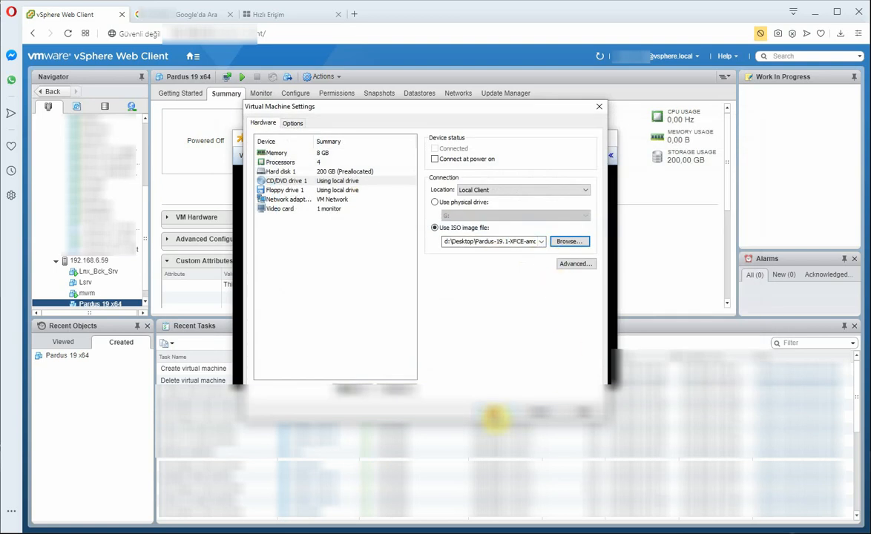
{"action": "left_click", "coordinate": [434, 159]}
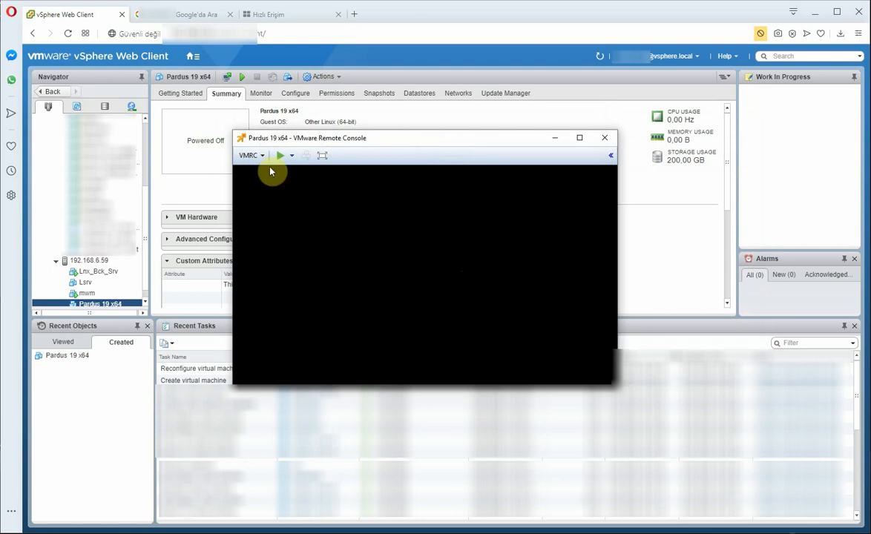
Step: Power on the VM and choose Türkçe as the boot menu language
{"action": "left_click", "coordinate": [281, 157]}
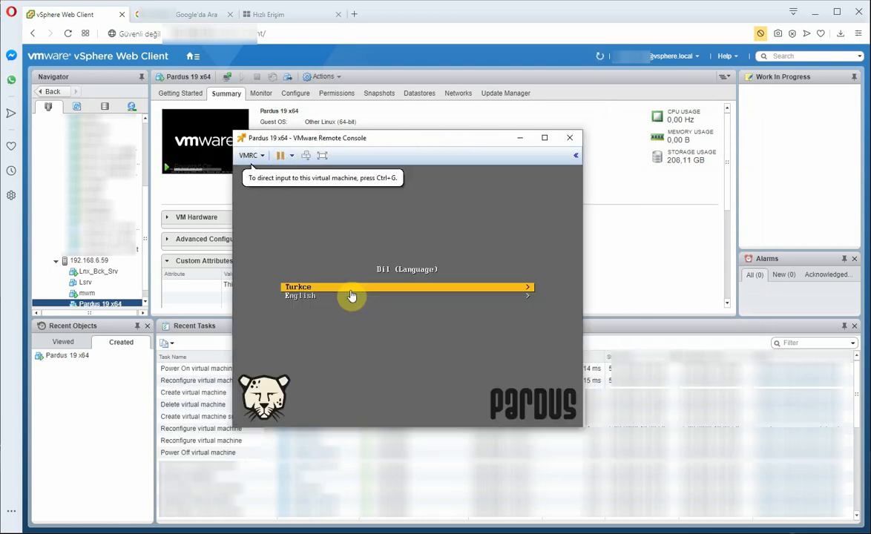
{"action": "left_click", "coordinate": [310, 296]}
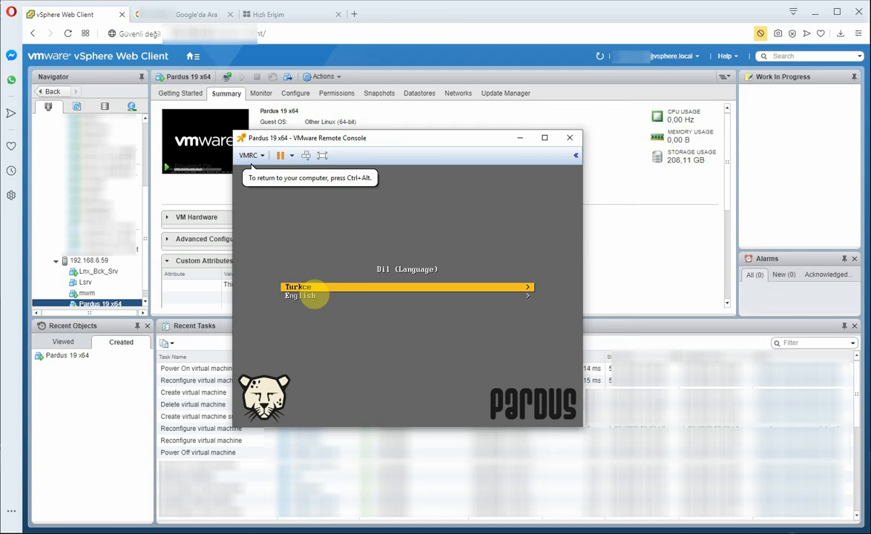
{"action": "key", "text": "Return"}
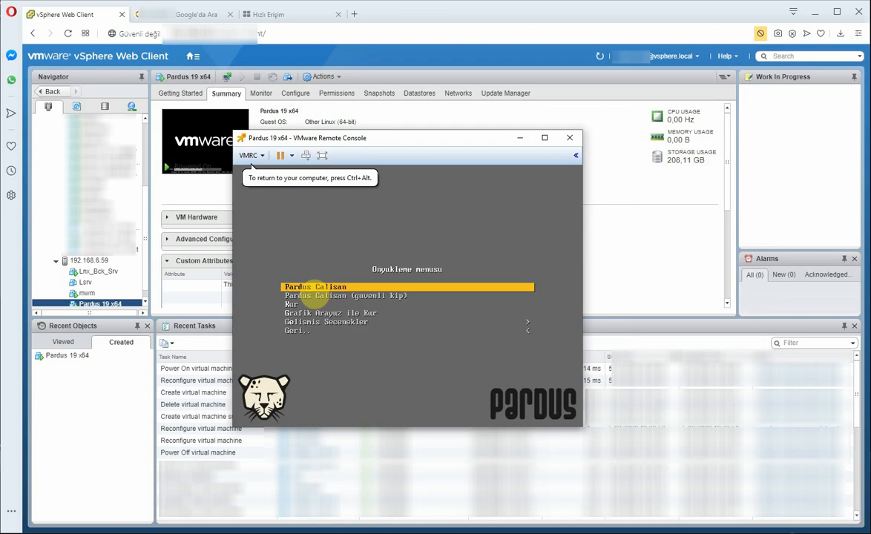
Step: Start the 'Grafik Arayüz ile Kur' graphical installation from the boot menu
{"action": "key", "text": "Down"}
{"action": "key", "text": "Down"}
{"action": "key", "text": "Up"}
{"action": "key", "text": "Up"}
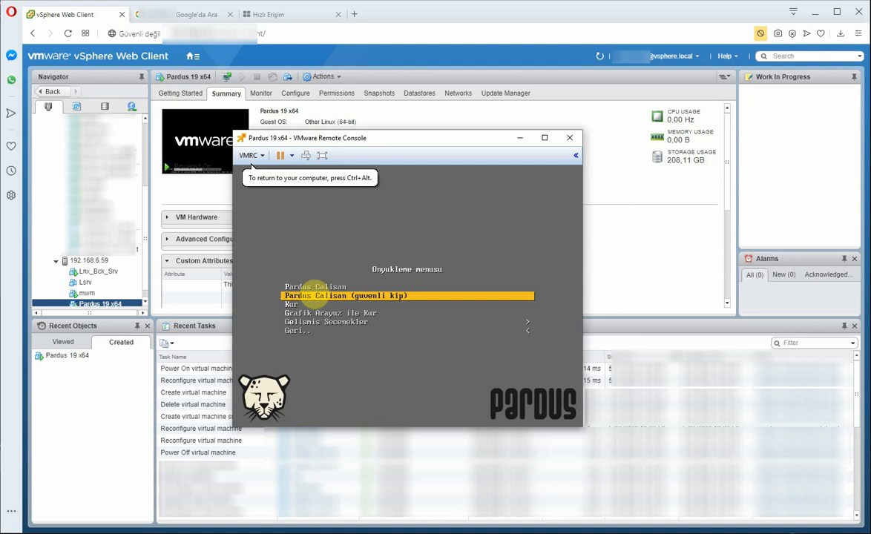
{"action": "key", "text": "Down"}
{"action": "key", "text": "Down"}
{"action": "key", "text": "Down"}
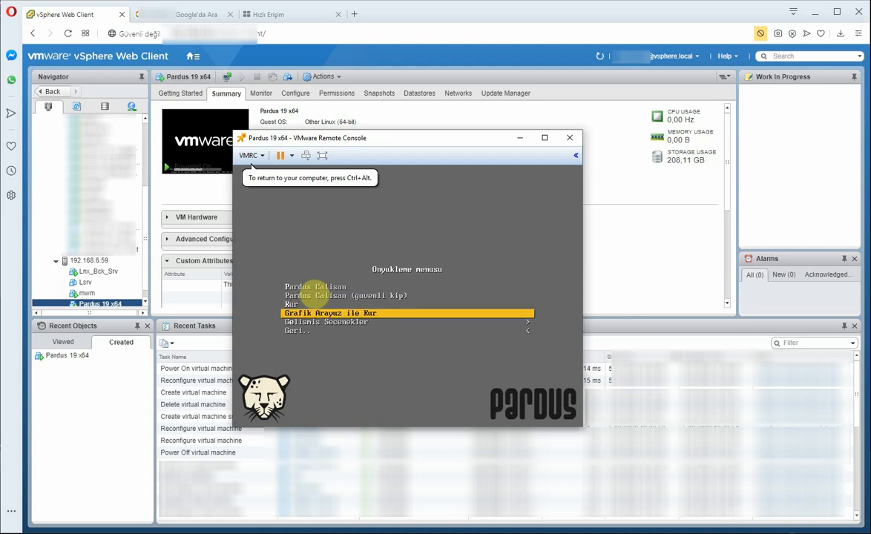
{"action": "key", "text": "Down"}
{"action": "key", "text": "Down"}
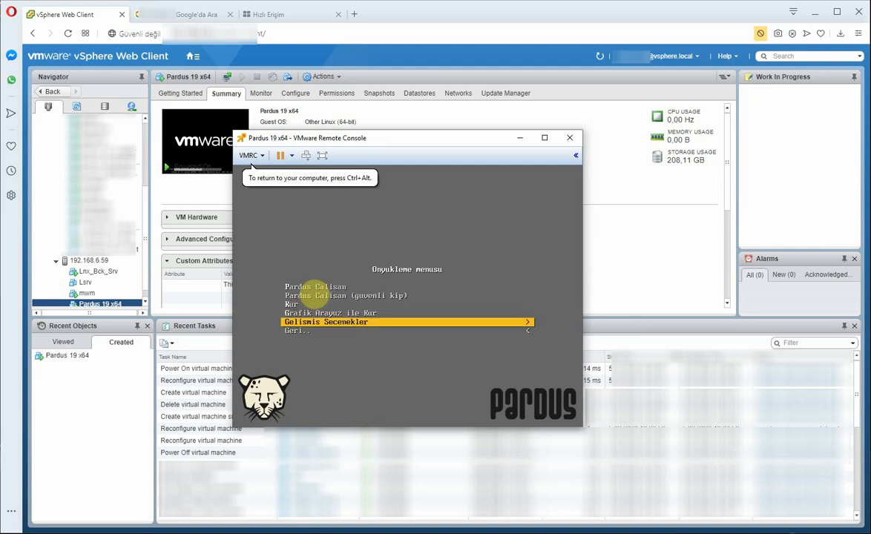
{"action": "key", "text": "Up"}
{"action": "key", "text": "Up"}
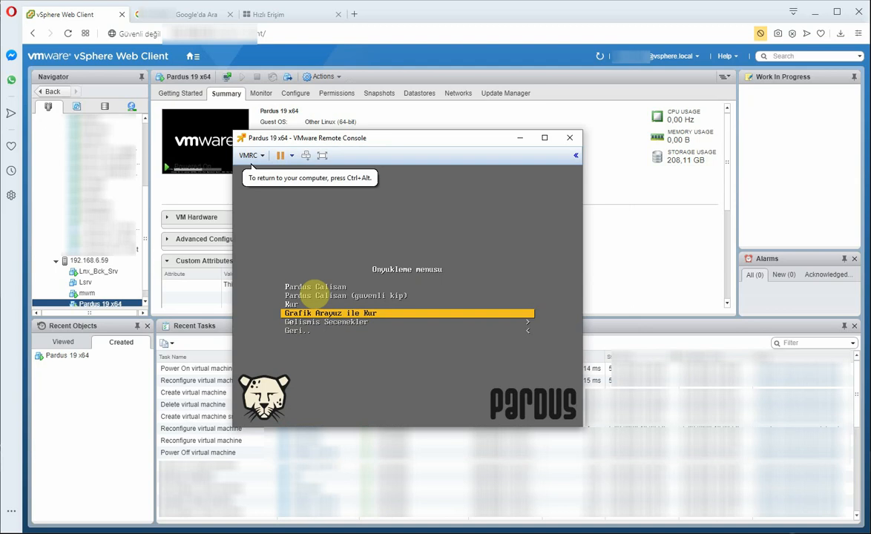
{"action": "key", "text": "Return"}
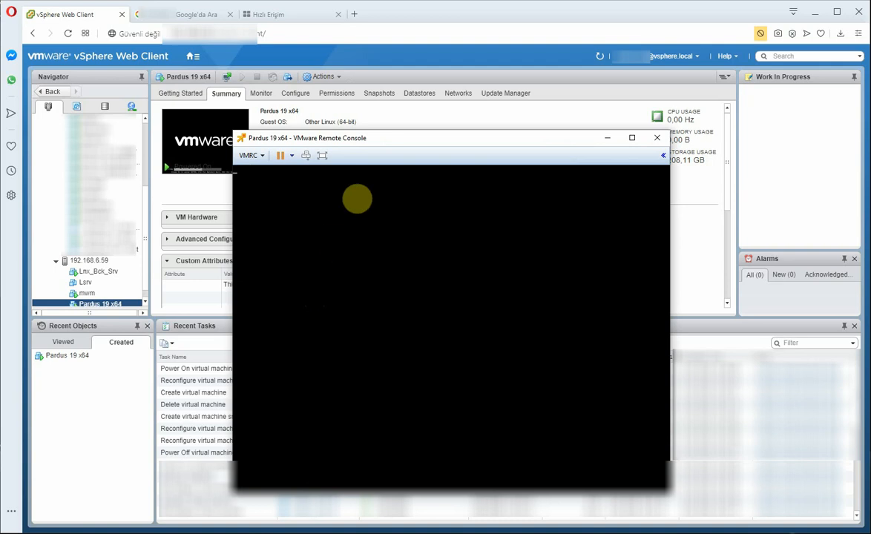
Step: Accept Turkish language, Türkiye location and the Türkçe (Q düzeni) keyboard layout
{"action": "left_click_drag", "start_coordinate": [351, 139], "coordinate": [148, 71]}
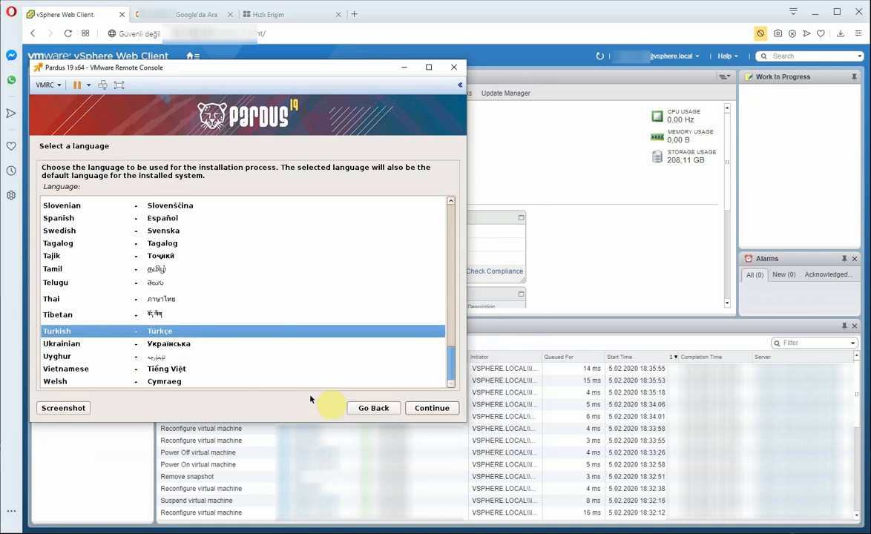
{"action": "left_click", "coordinate": [423, 410]}
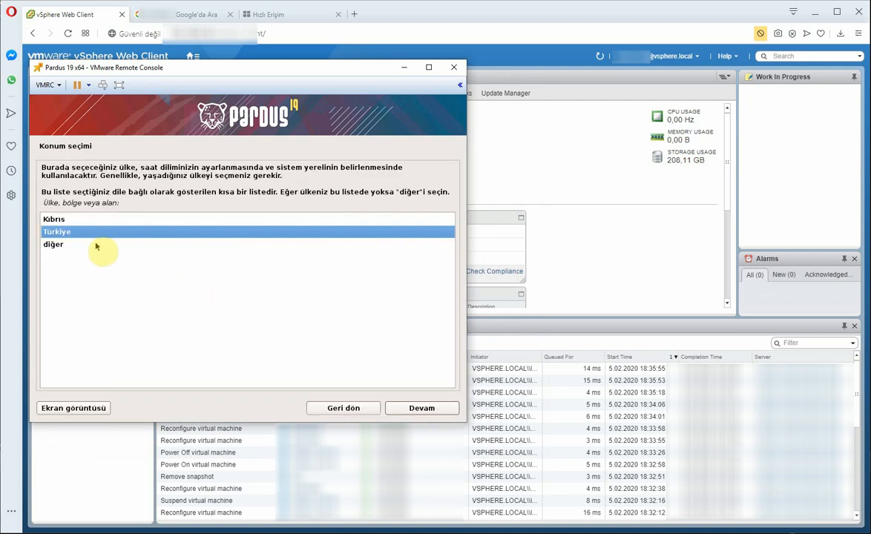
{"action": "left_click", "coordinate": [415, 409]}
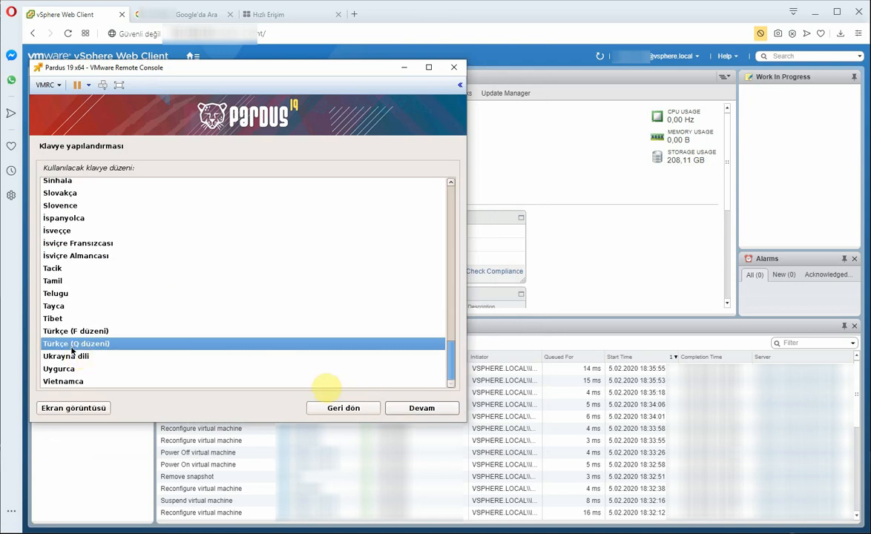
{"action": "left_click", "coordinate": [423, 408]}
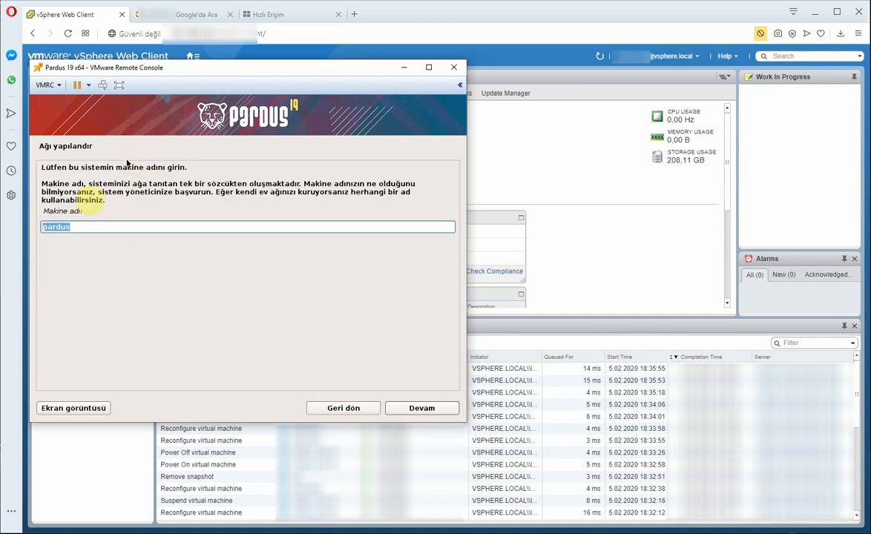
Step: Set the machine name to pardus19 after pardus19_x64 is rejected as invalid
{"action": "left_click", "coordinate": [65, 230]}
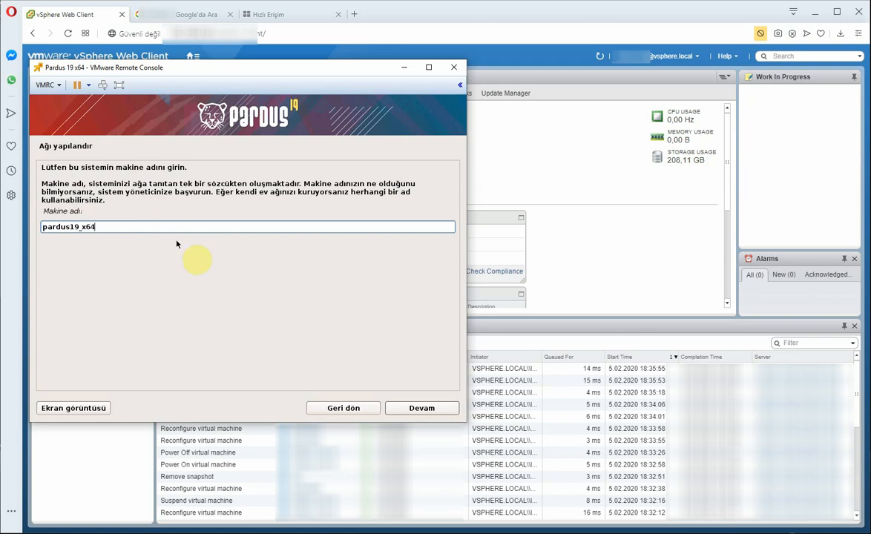
{"action": "left_click", "coordinate": [410, 411]}
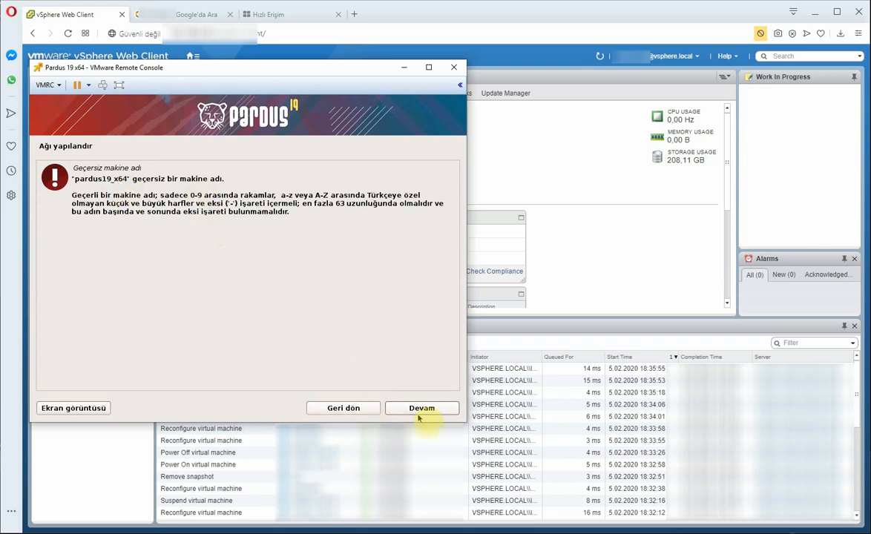
{"action": "left_click", "coordinate": [353, 408]}
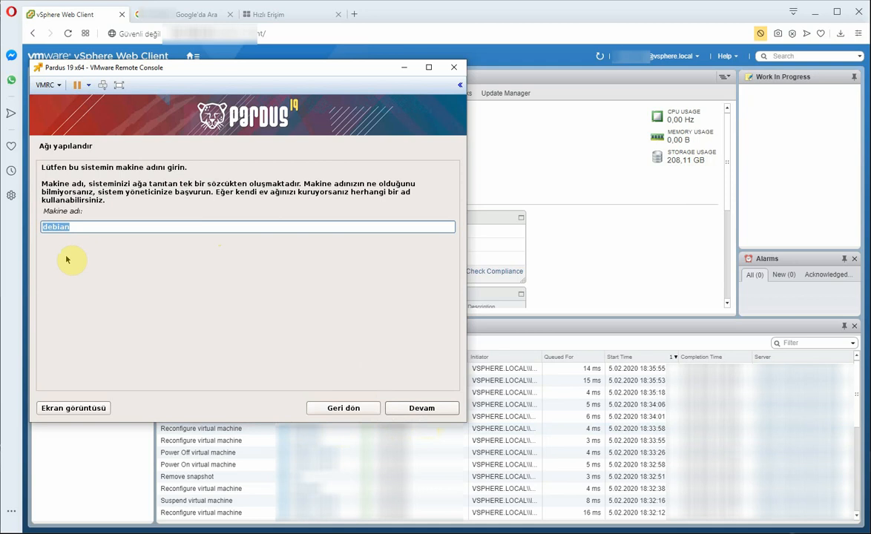
{"action": "left_click", "coordinate": [80, 226]}
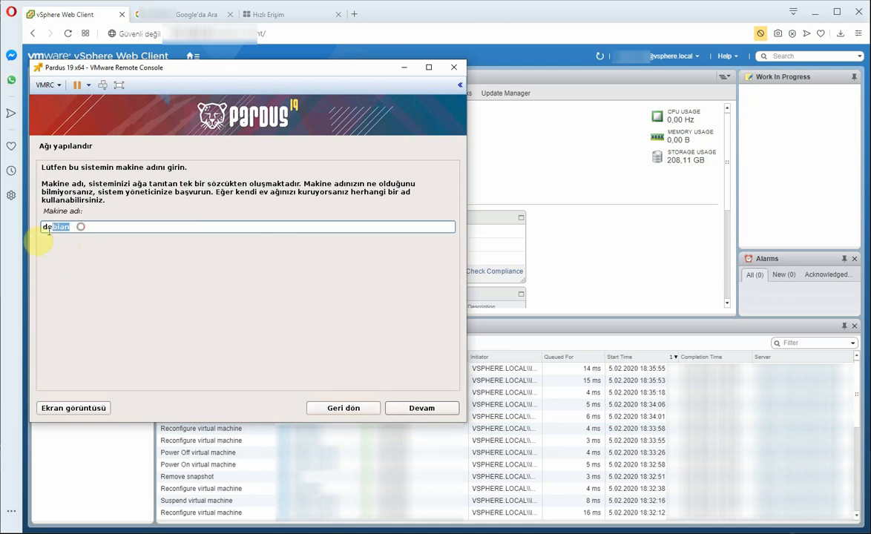
{"action": "key", "text": "BackSpace"}
{"action": "key", "text": "BackSpace"}
{"action": "key", "text": "BackSpace"}
{"action": "key", "text": "BackSpace"}
{"action": "key", "text": "BackSpace"}
{"action": "key", "text": "BackSpace"}
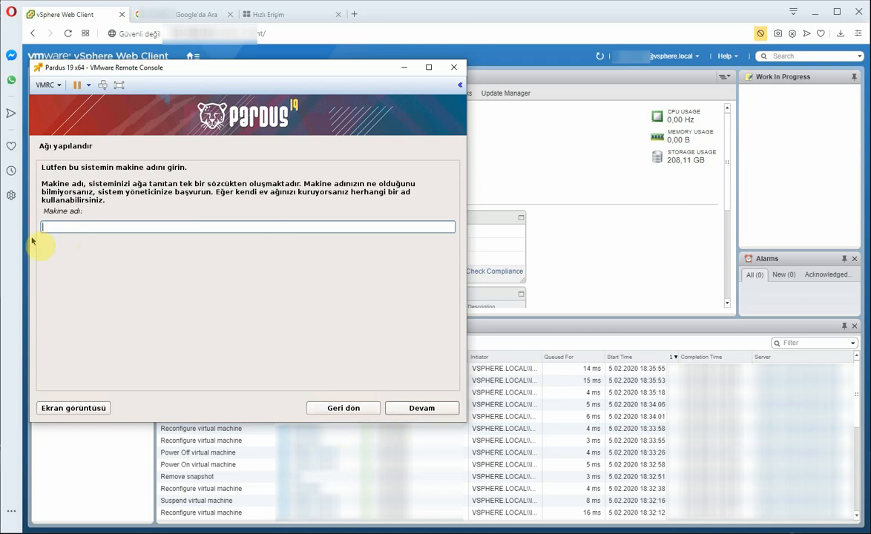
{"action": "type", "text": "pardus19"}
{"action": "left_click", "coordinate": [419, 408]}
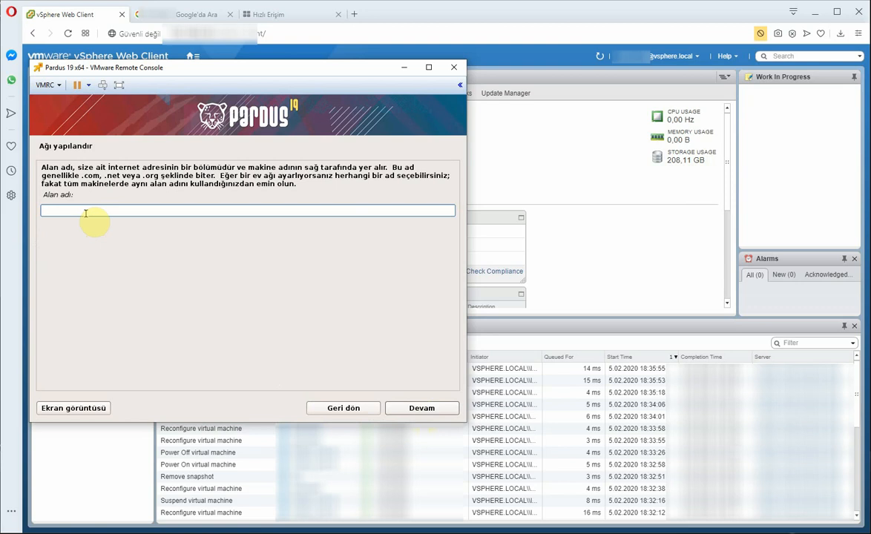
Step: Enter isyerim.local as the domain name
{"action": "type", "text": "isyerim.local"}
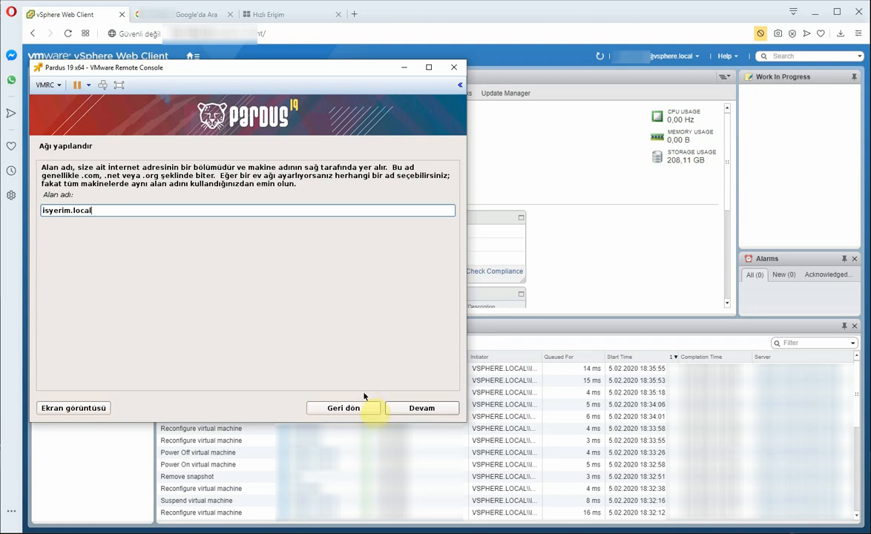
{"action": "left_click", "coordinate": [408, 410]}
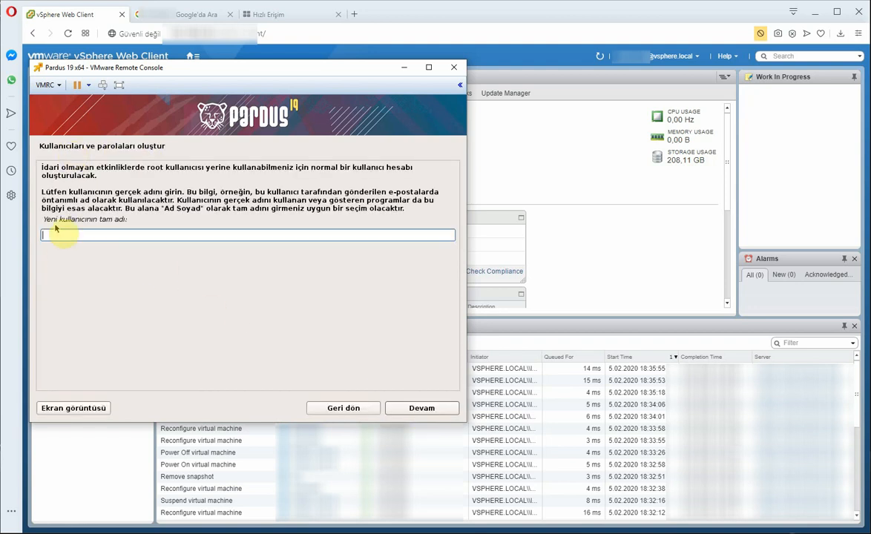
Step: Enter pardus as both the new user's full name and username
{"action": "type", "text": "pa"}
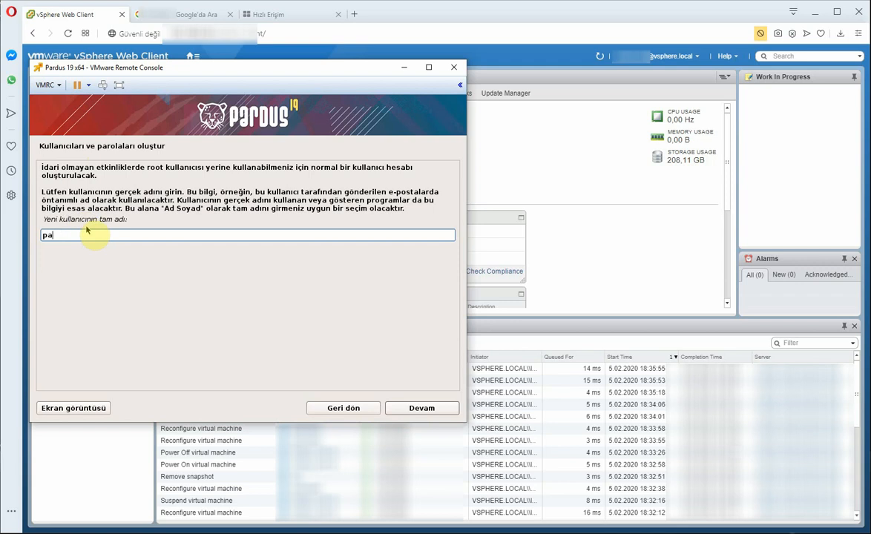
{"action": "type", "text": "rdus19"}
{"action": "key", "text": "BackSpace"}
{"action": "key", "text": "BackSpace"}
{"action": "left_click", "coordinate": [424, 409]}
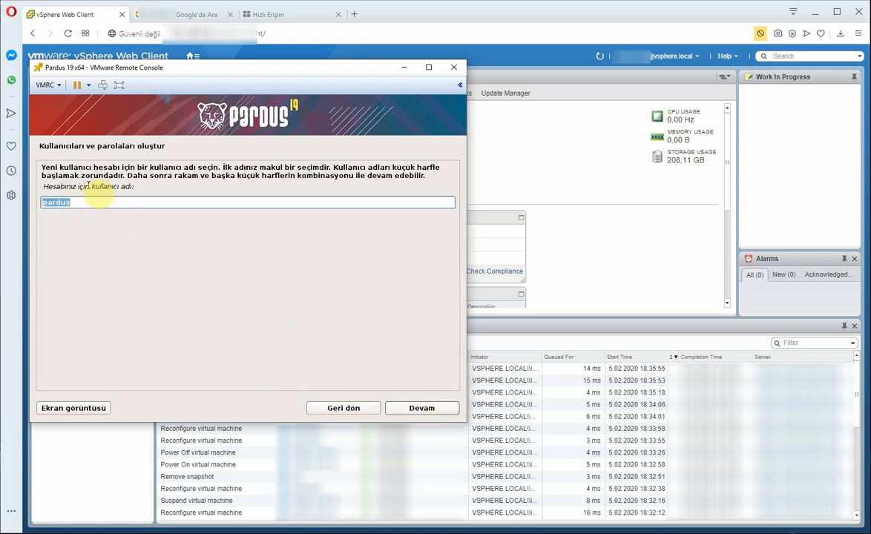
{"action": "left_click", "coordinate": [437, 409]}
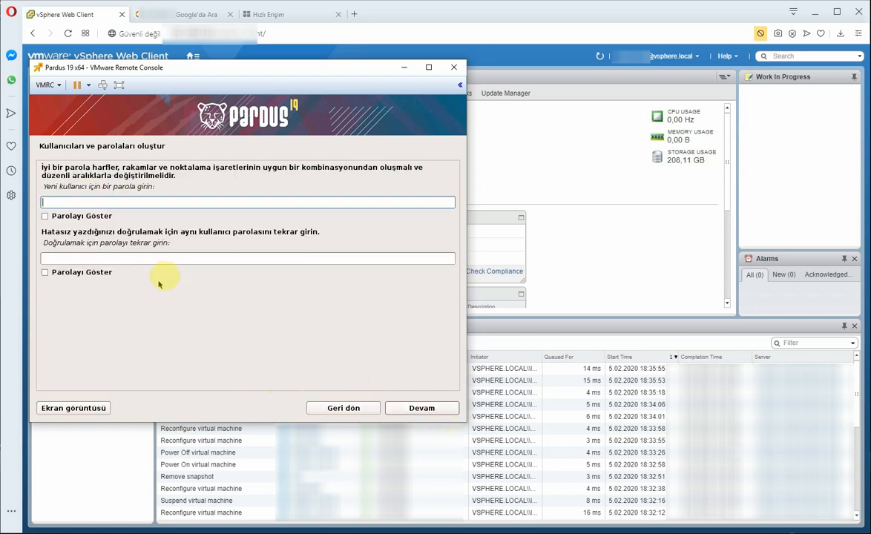
Step: Set the new user's password and confirm it
{"action": "left_click", "coordinate": [70, 204]}
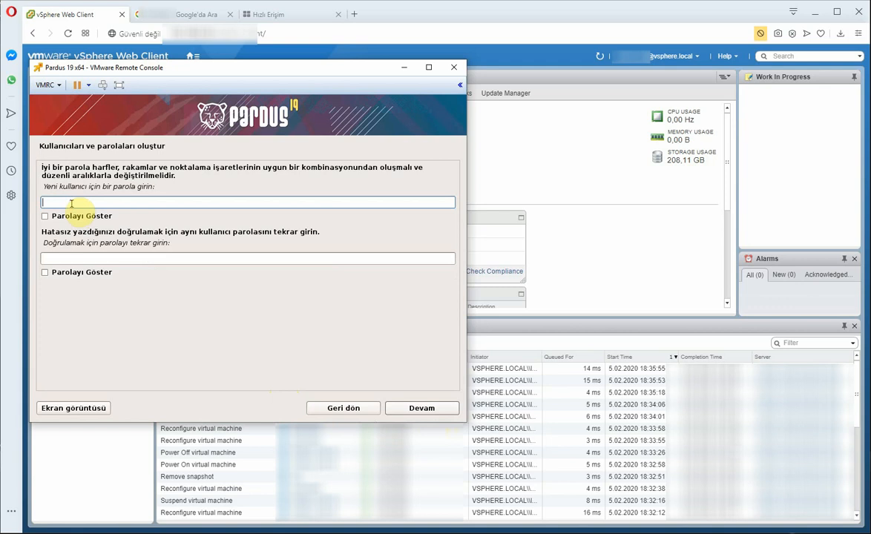
{"action": "type", "text": "pardus1234"}
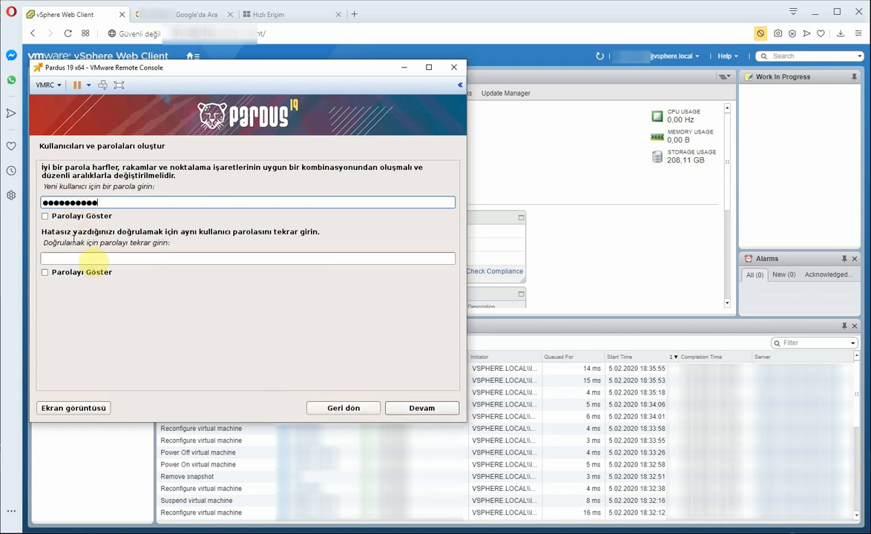
{"action": "left_click", "coordinate": [85, 256]}
{"action": "type", "text": "pa"}
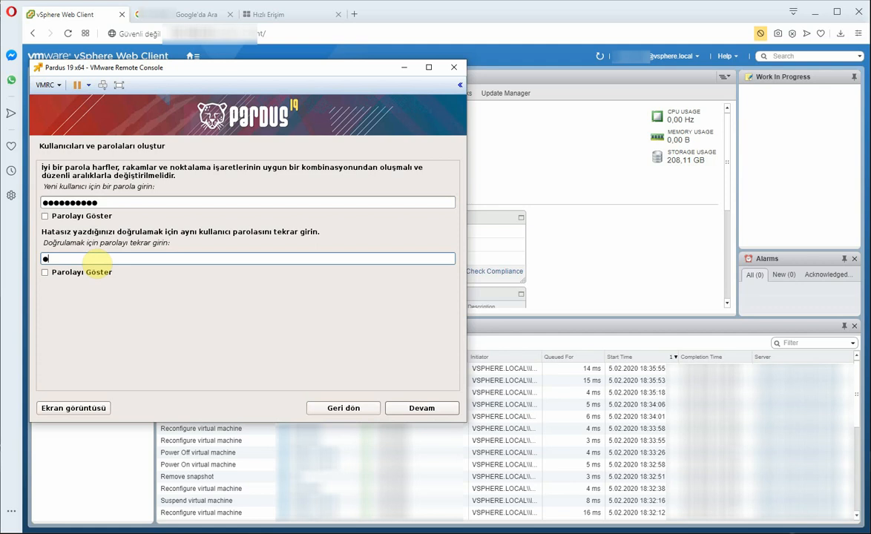
{"action": "type", "text": "rdus1234"}
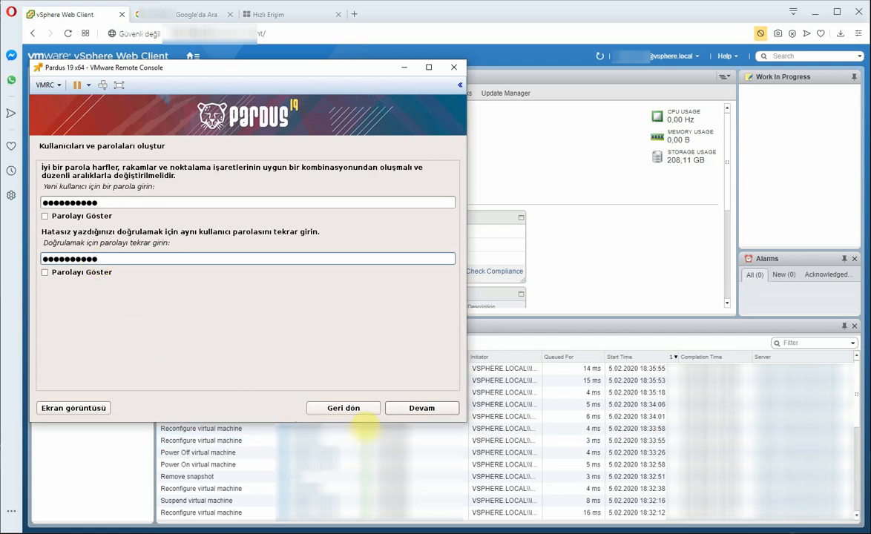
{"action": "left_click", "coordinate": [398, 408]}
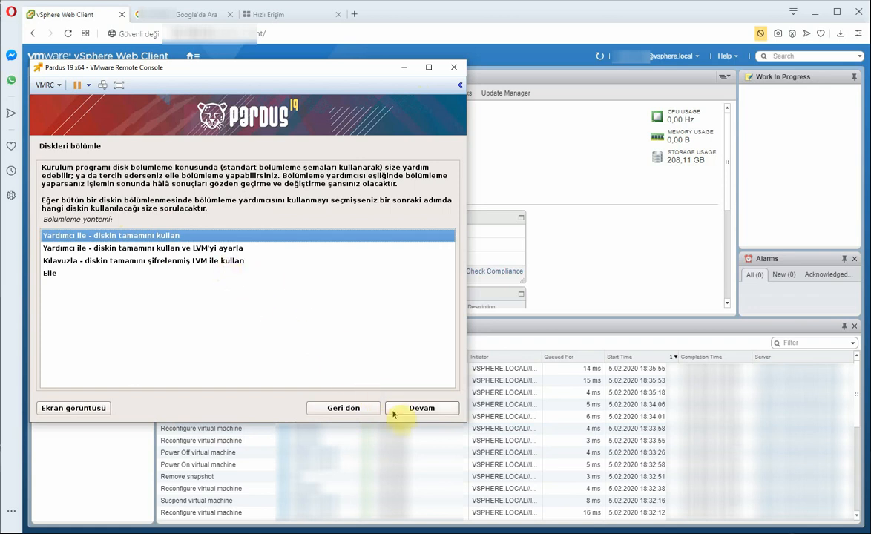
Step: Choose guided whole-disk partitioning on the 214.7 GB disk with all files in one partition
{"action": "left_click", "coordinate": [54, 273]}
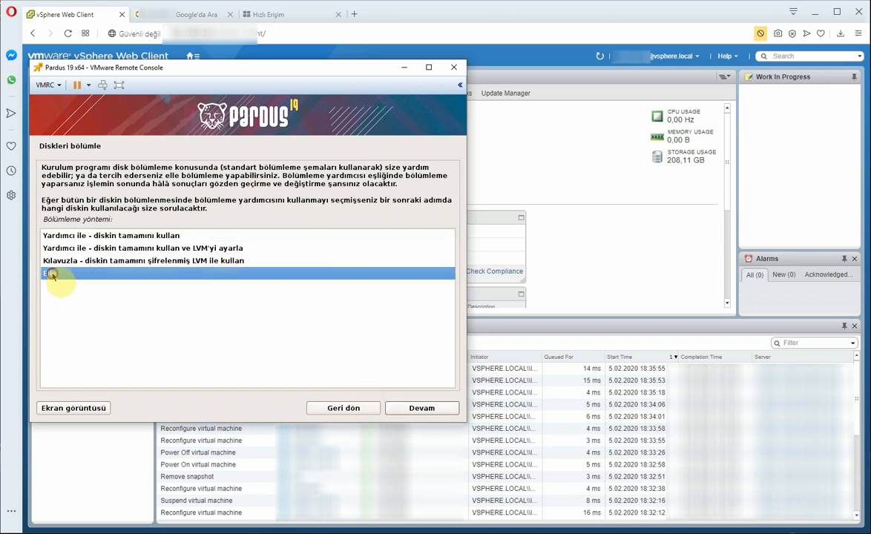
{"action": "left_click", "coordinate": [70, 235]}
{"action": "left_click", "coordinate": [439, 411]}
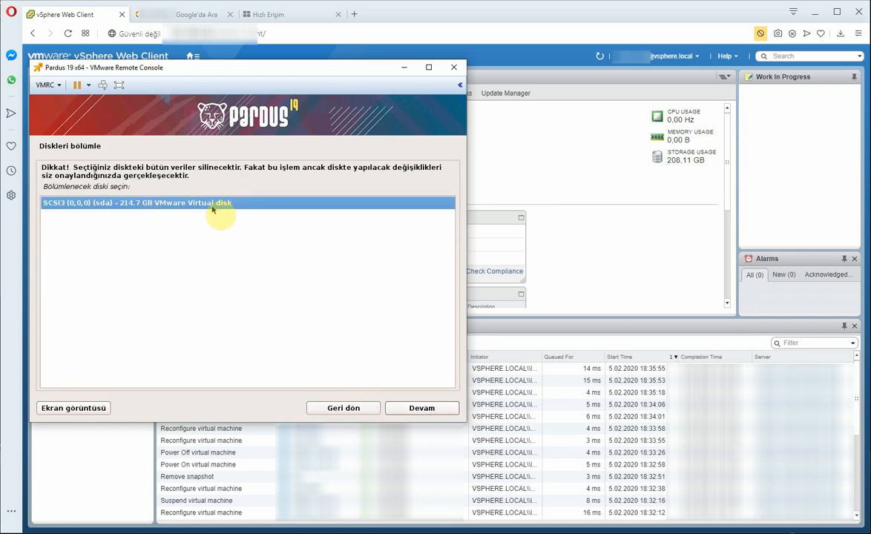
{"action": "left_click", "coordinate": [410, 408]}
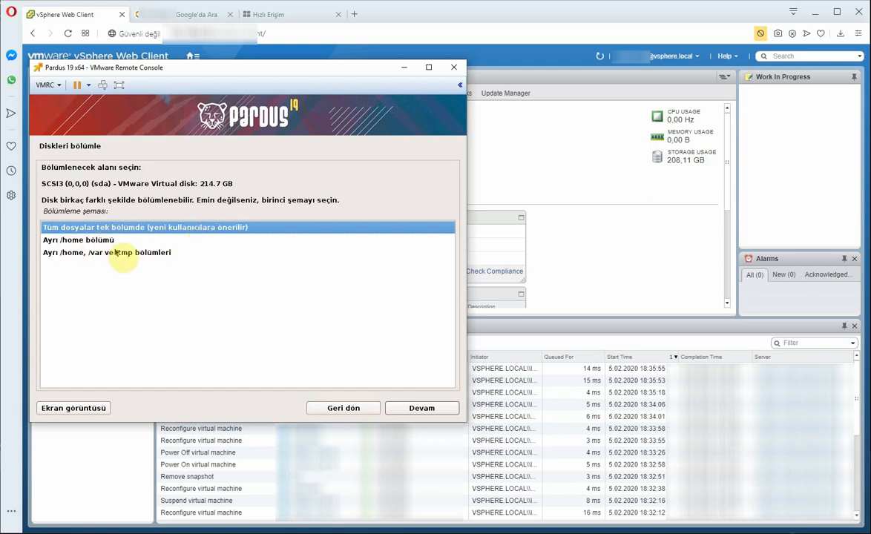
{"action": "left_click", "coordinate": [147, 253]}
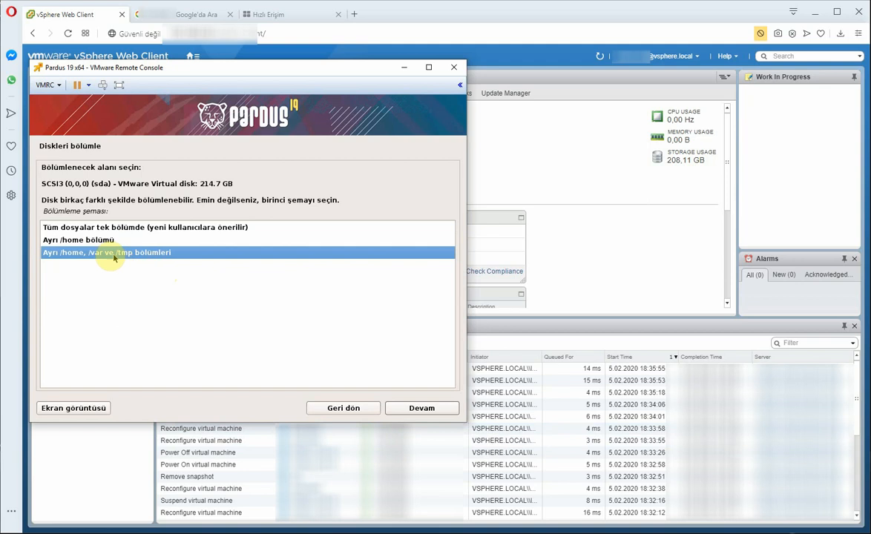
{"action": "left_click", "coordinate": [97, 241]}
{"action": "left_click", "coordinate": [98, 226]}
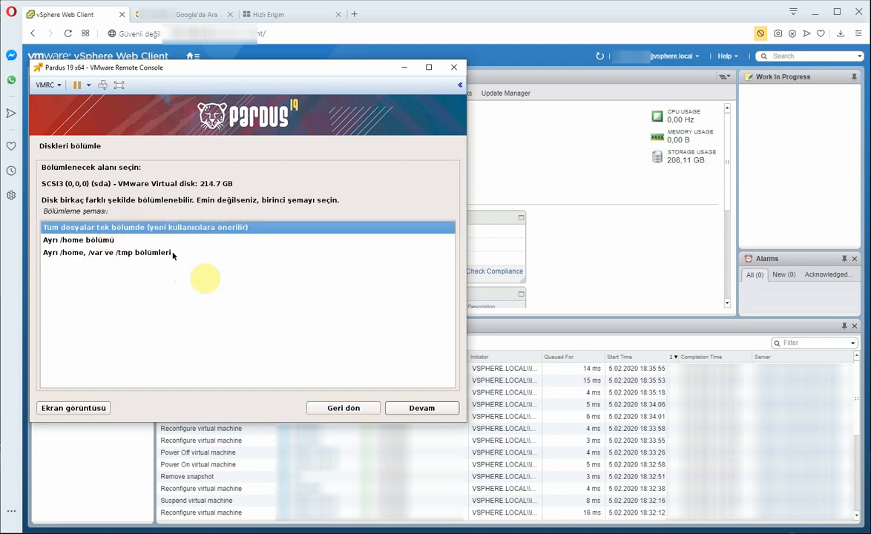
{"action": "left_click", "coordinate": [396, 410]}
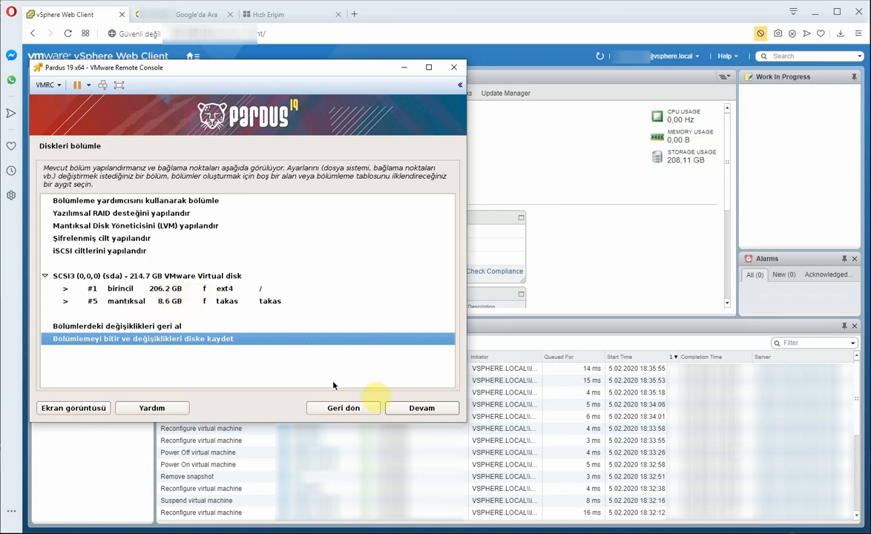
Step: Finish partitioning and approve writing the changes to disk
{"action": "left_click", "coordinate": [429, 412]}
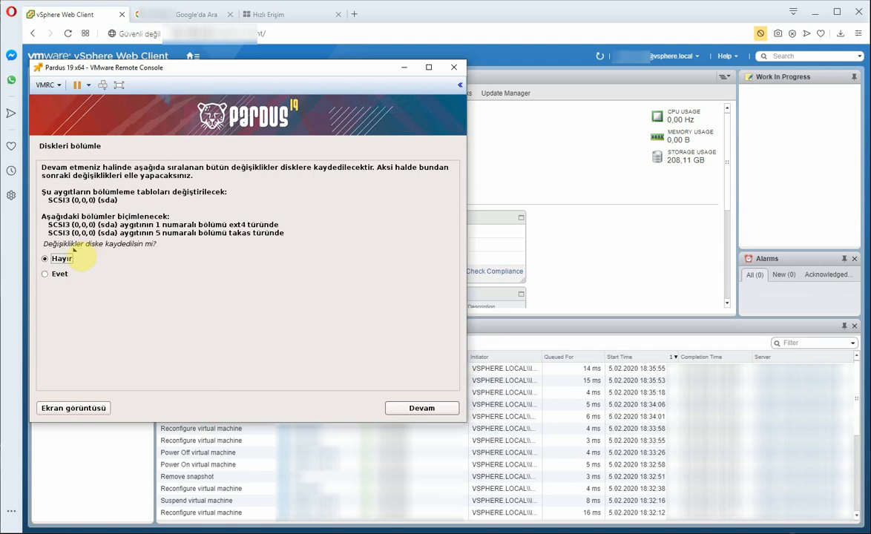
{"action": "left_click", "coordinate": [49, 273]}
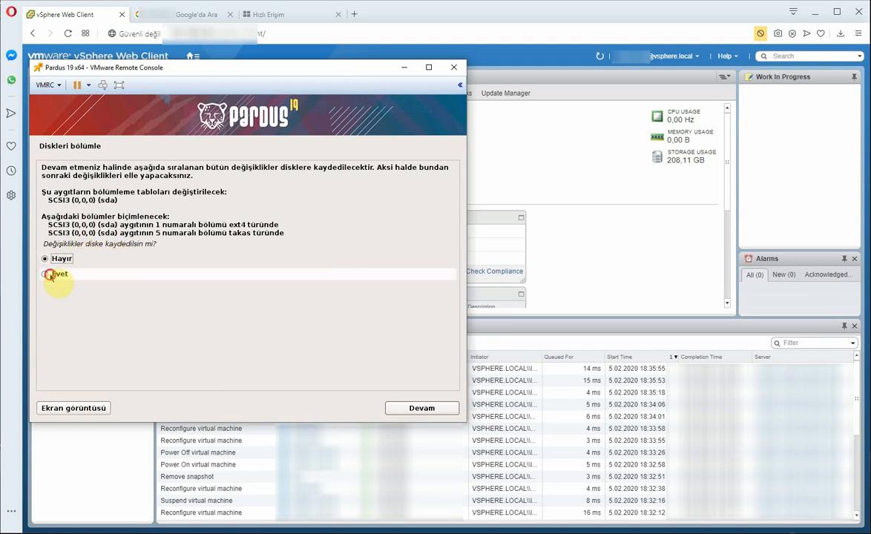
{"action": "left_click", "coordinate": [412, 409]}
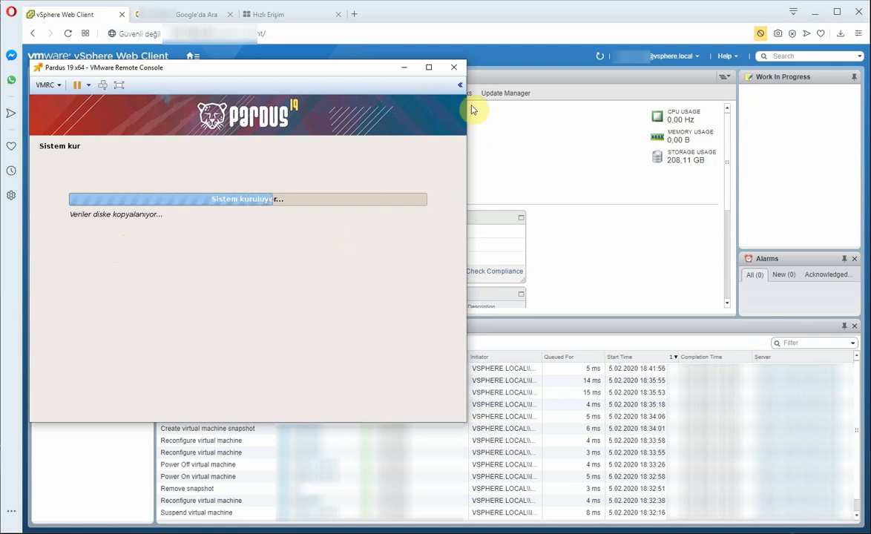
Step: Maximize the console to full screen while the Pardus installer copies files to disk
{"action": "left_click", "coordinate": [428, 68]}
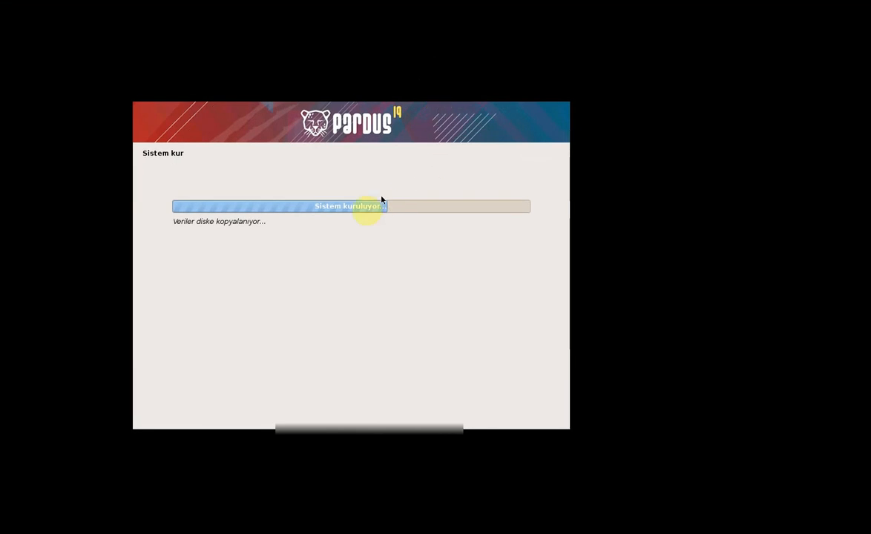
Step: Return the Remote Console from full screen to a normal window
{"action": "left_click", "coordinate": [791, 4]}
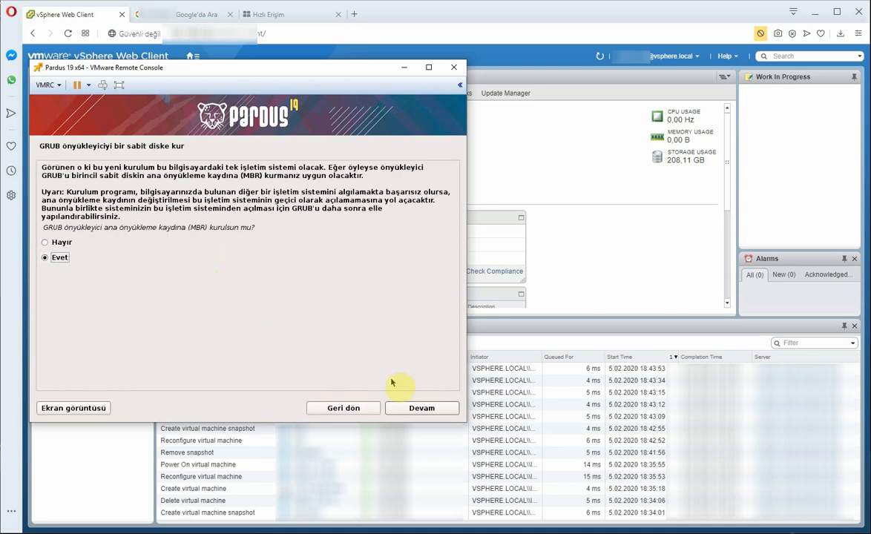
Step: Install the GRUB boot loader to the MBR on /dev/sda, backing out of manual device entry
{"action": "left_click", "coordinate": [409, 413]}
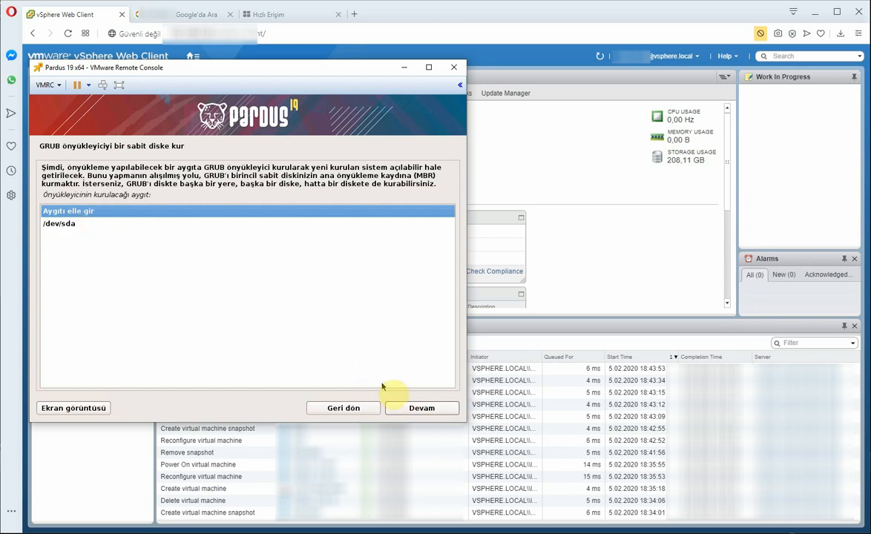
{"action": "left_click", "coordinate": [75, 224]}
{"action": "left_click", "coordinate": [78, 211]}
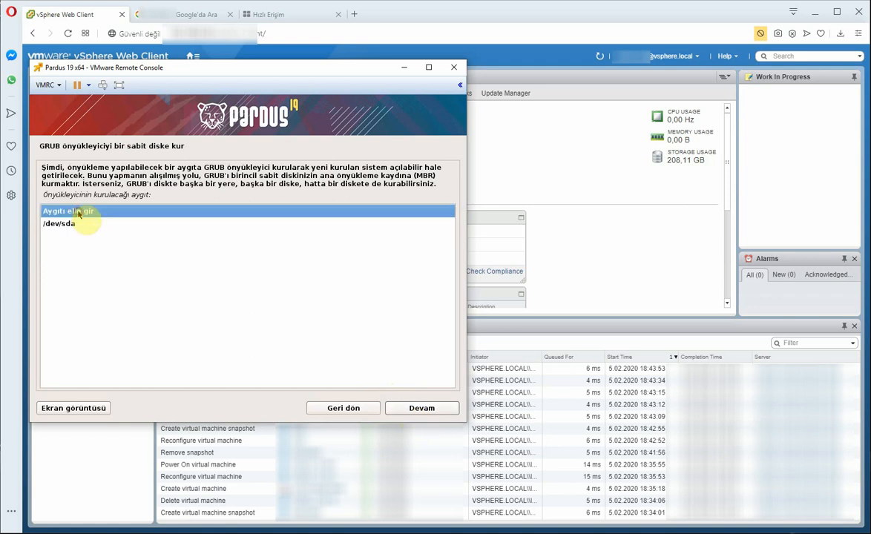
{"action": "left_click", "coordinate": [434, 414]}
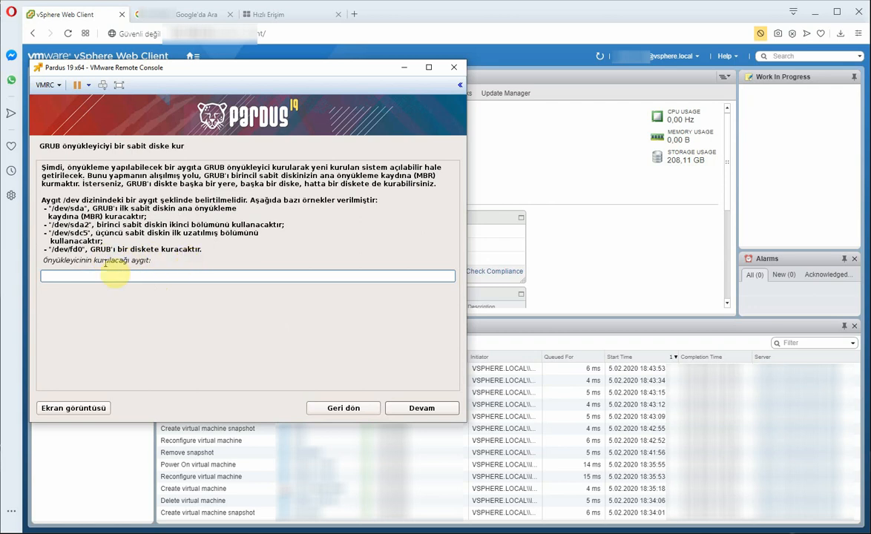
{"action": "left_click", "coordinate": [327, 408]}
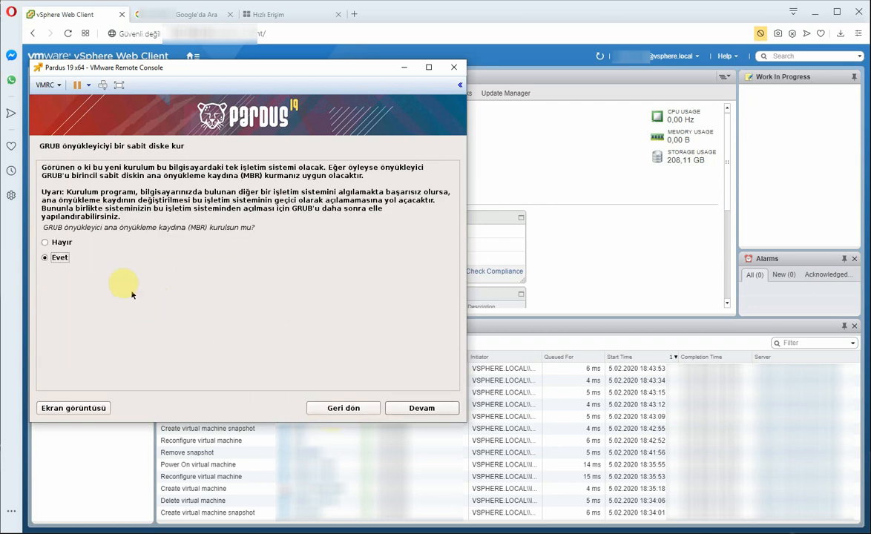
{"action": "left_click", "coordinate": [404, 408]}
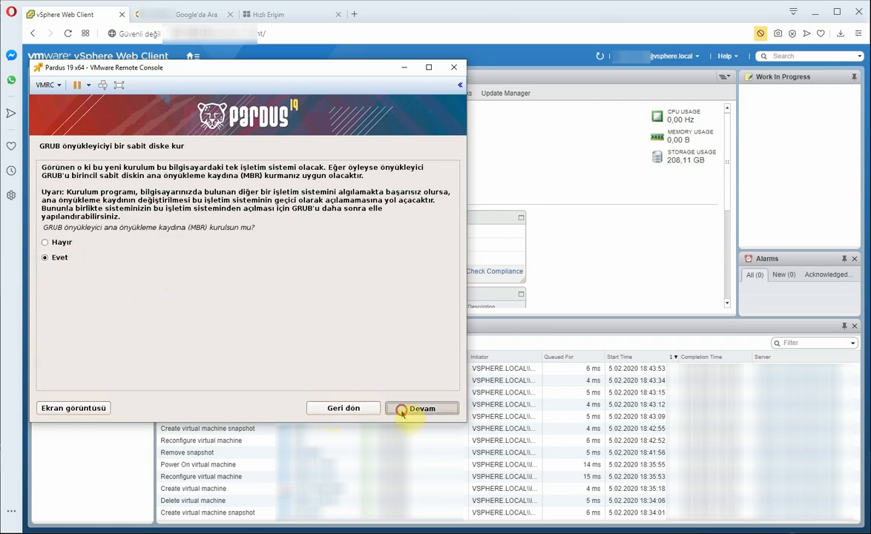
{"action": "left_click", "coordinate": [78, 225]}
{"action": "left_click", "coordinate": [416, 408]}
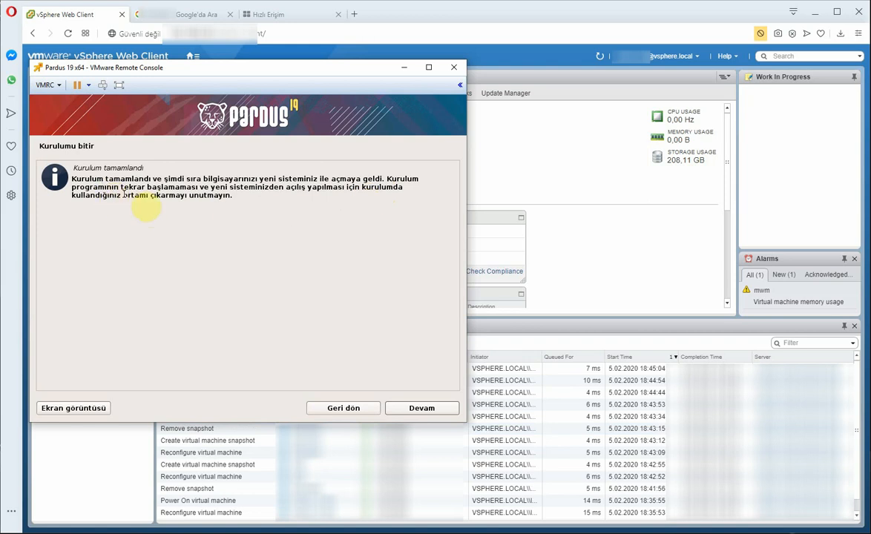
Step: Continue past the 'Kurulum tamamlandı' notice to let the installer finish and reboot
{"action": "left_click", "coordinate": [414, 410]}
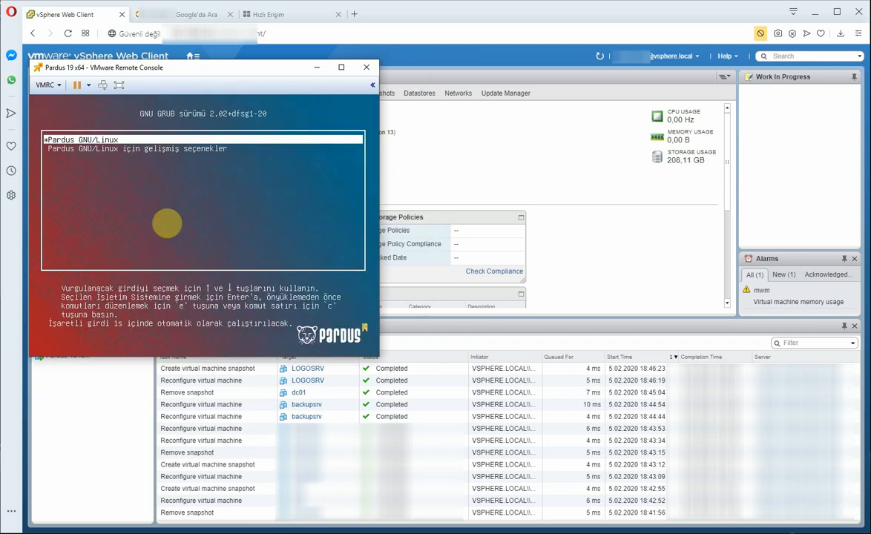
Step: Stop the GRUB countdown and boot the Pardus GNU/Linux entry
{"action": "key", "text": "Down"}
{"action": "key", "text": "Up"}
{"action": "key", "text": "Return"}
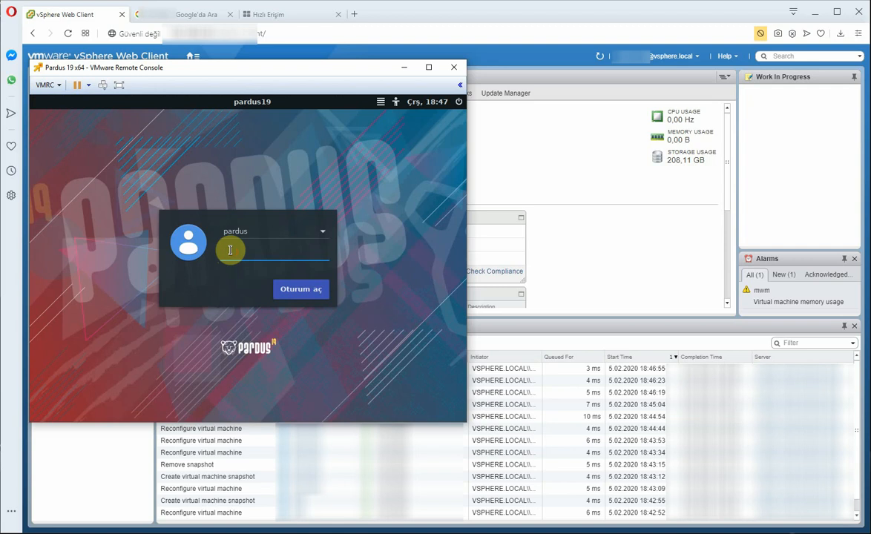
Step: Enter 'pardus' as a manually typed username and fill in the account password
{"action": "type", "text": "par"}
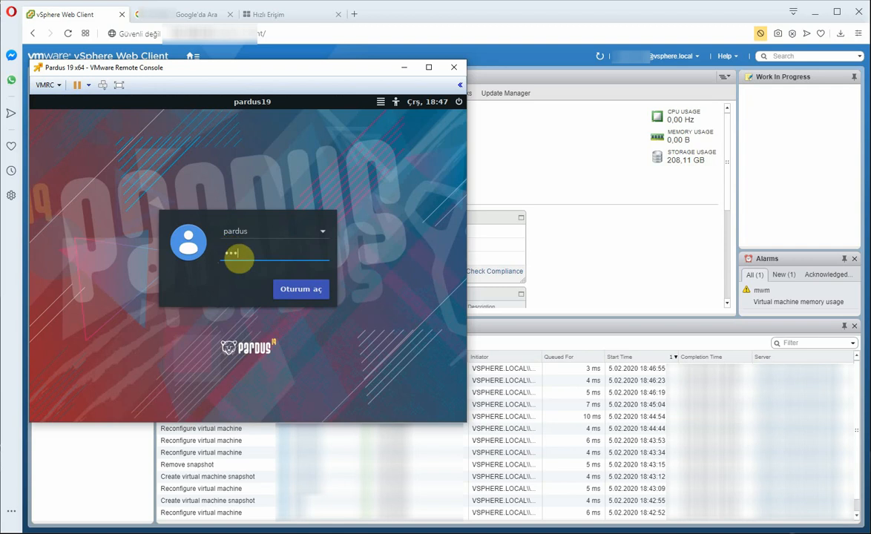
{"action": "key", "text": "Down"}
{"action": "type", "text": "*"}
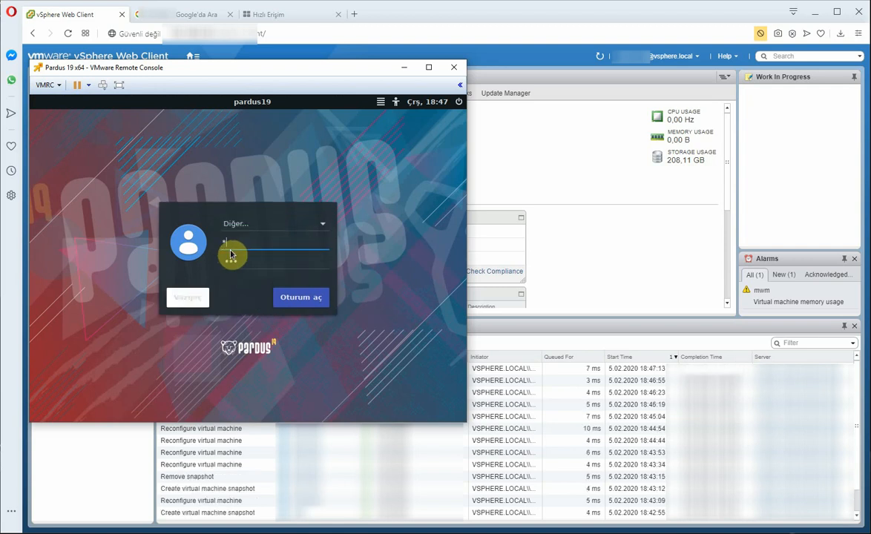
{"action": "left_click", "coordinate": [276, 264]}
{"action": "key", "text": "BackSpace"}
{"action": "key", "text": "BackSpace"}
{"action": "key", "text": "BackSpace"}
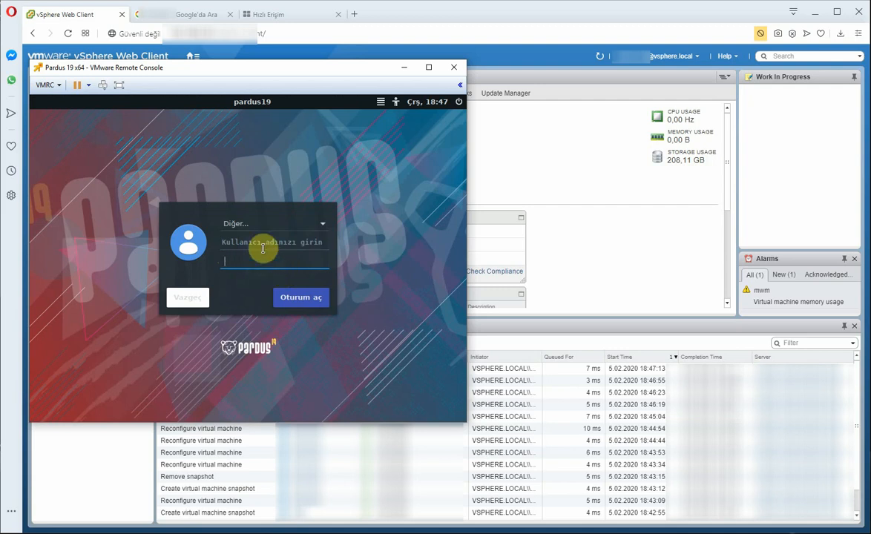
{"action": "left_click", "coordinate": [265, 241]}
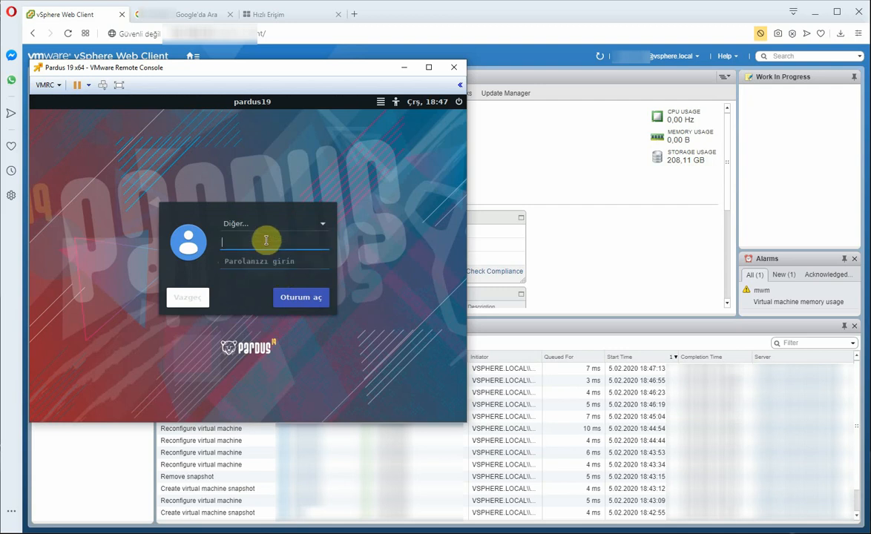
{"action": "type", "text": "pardus"}
{"action": "key", "text": "Tab"}
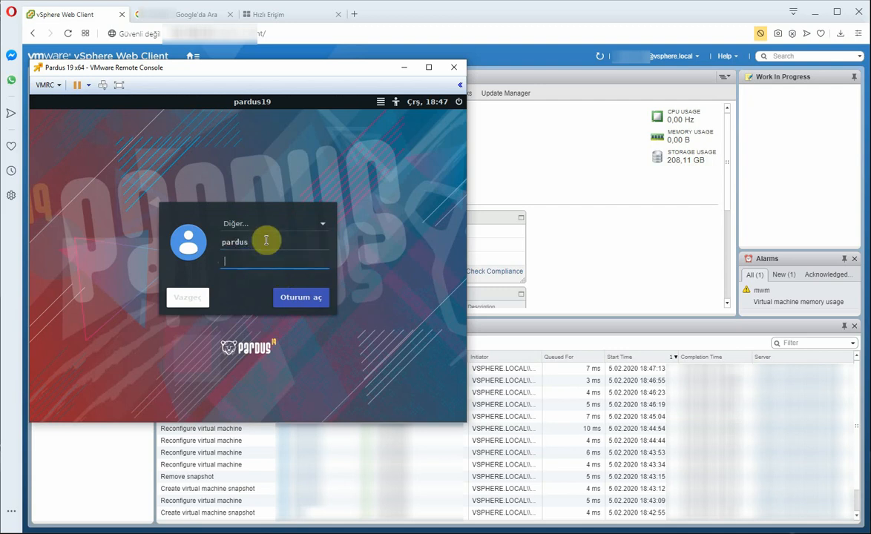
{"action": "type", "text": "••••••••••"}
Step: Choose pardus from the login user list, enter the account password and log in
{"action": "left_click", "coordinate": [289, 224]}
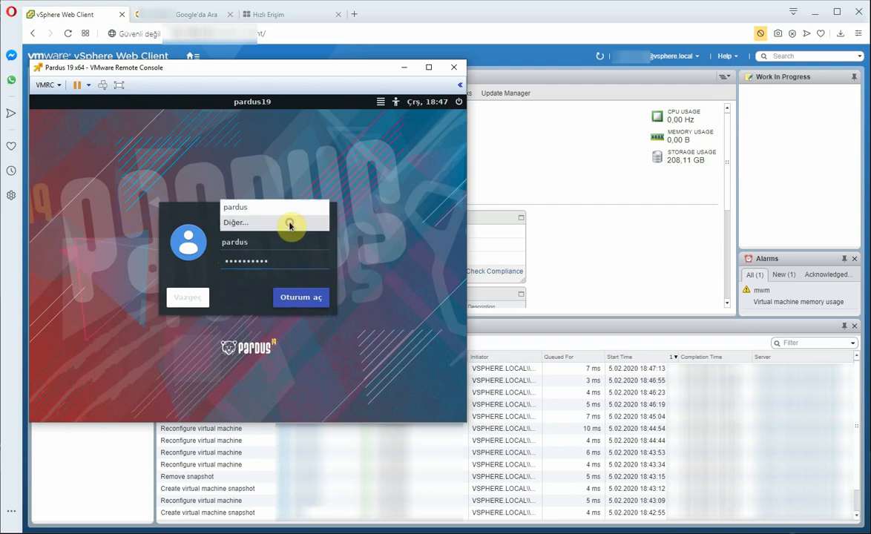
{"action": "left_click", "coordinate": [271, 207]}
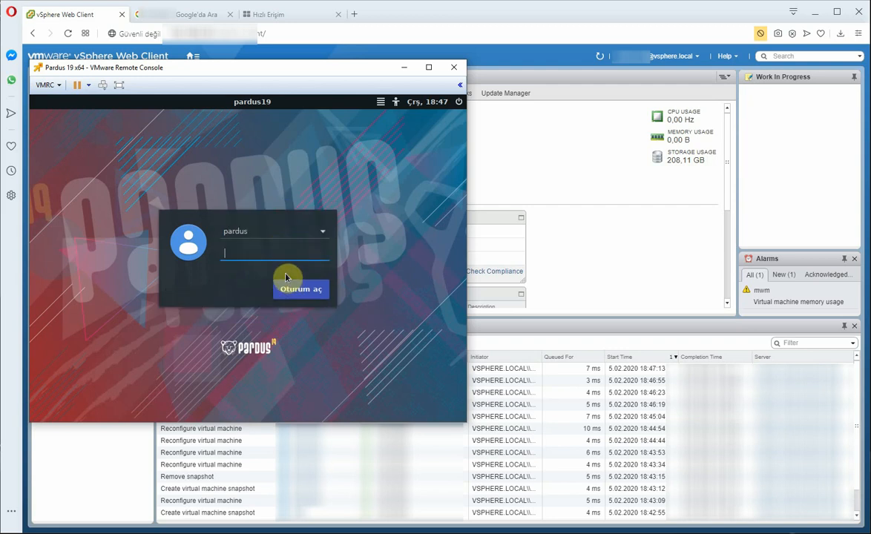
{"action": "type", "text": "•"}
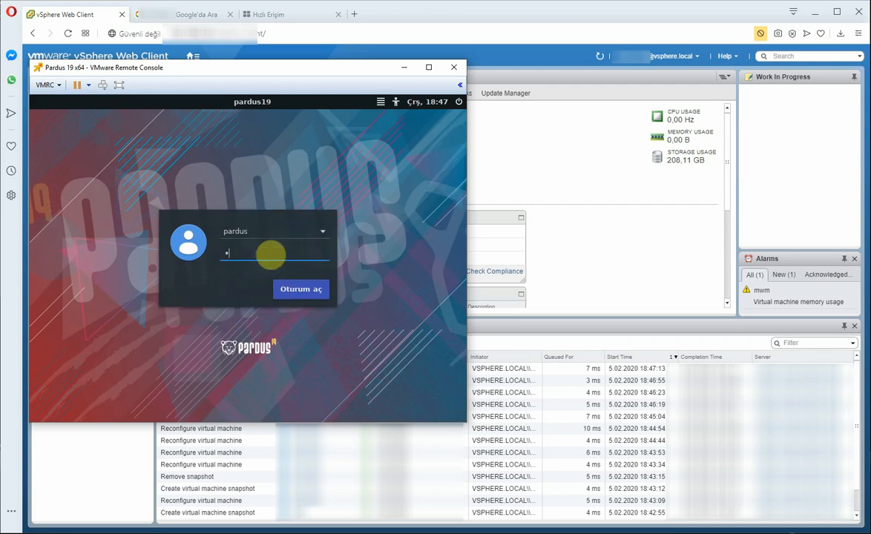
{"action": "type", "text": "••••••••••"}
{"action": "key", "text": "Return"}
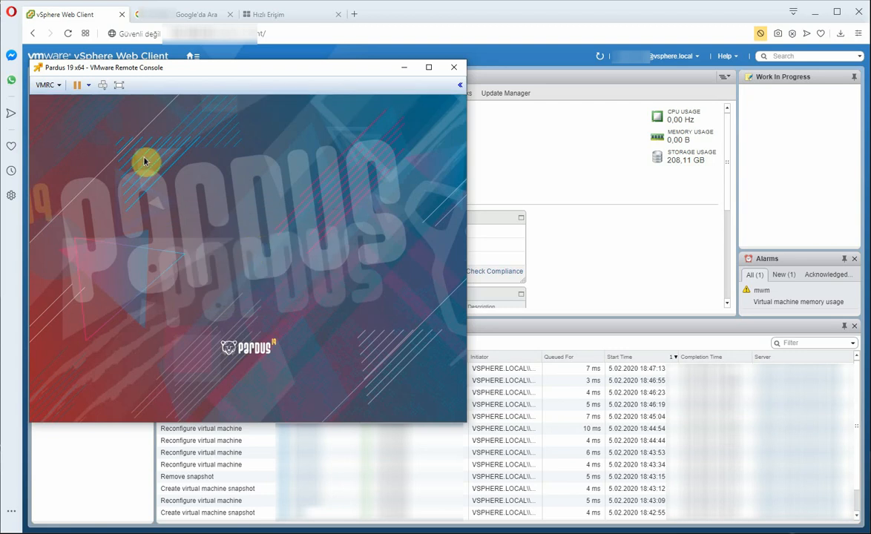